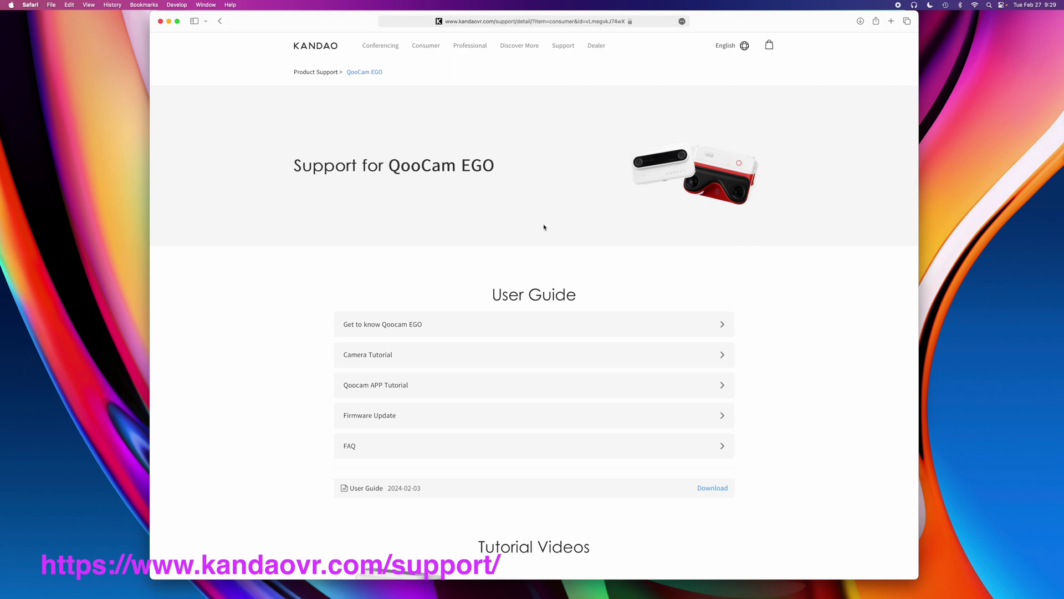
# - Download YouTubeMetadata-Mac.zip, the Mac OS 1.1.0 QooCam EGO YouTube Metadata Injector, from Kandao's site
pyautogui.scroll(-15, 813, 289)
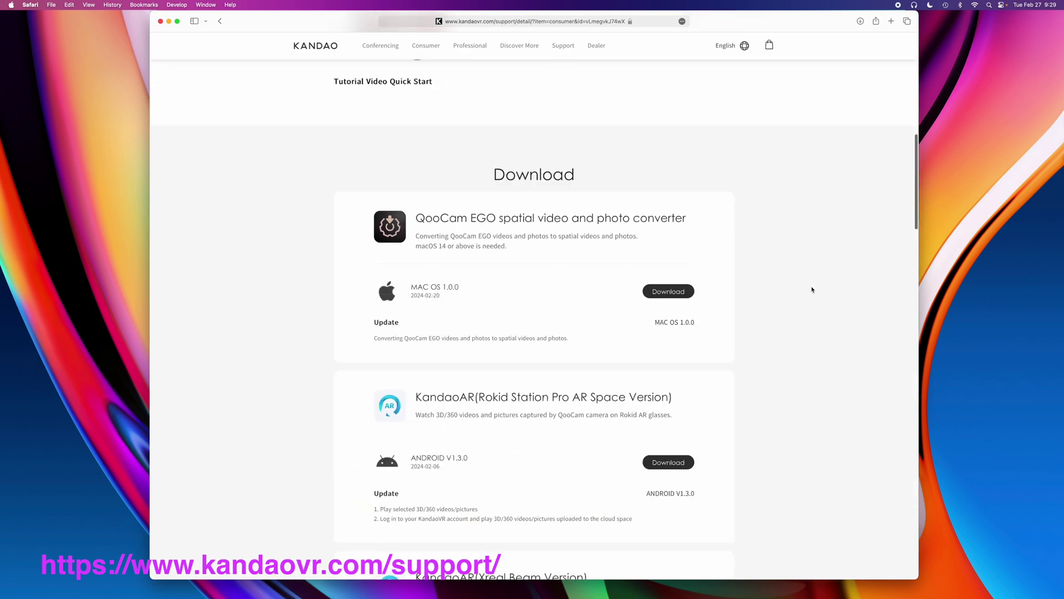
pyautogui.scroll(-5, 813, 289)
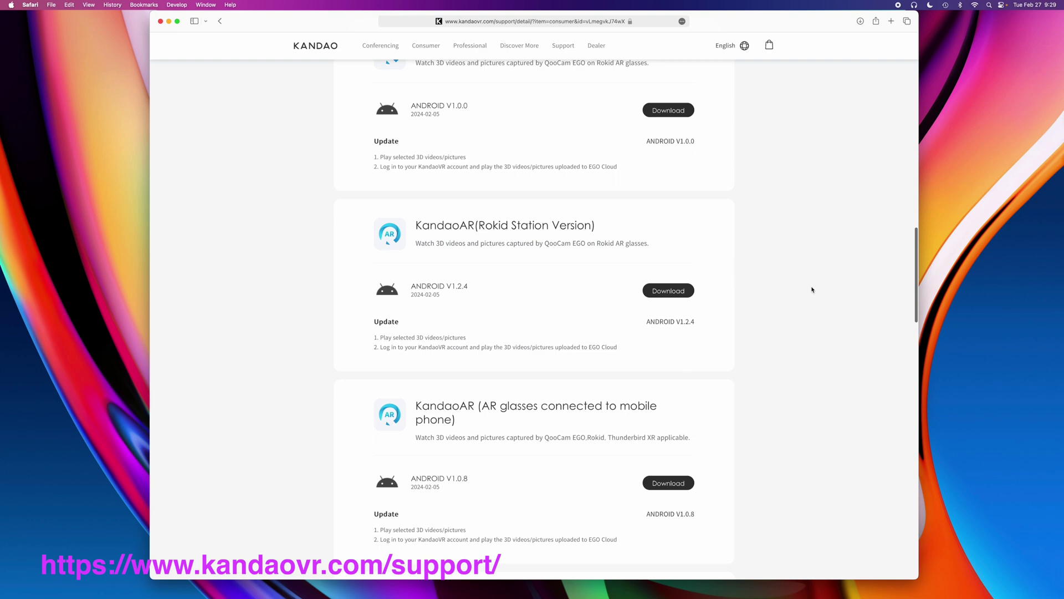
pyautogui.scroll(-7, 812, 290)
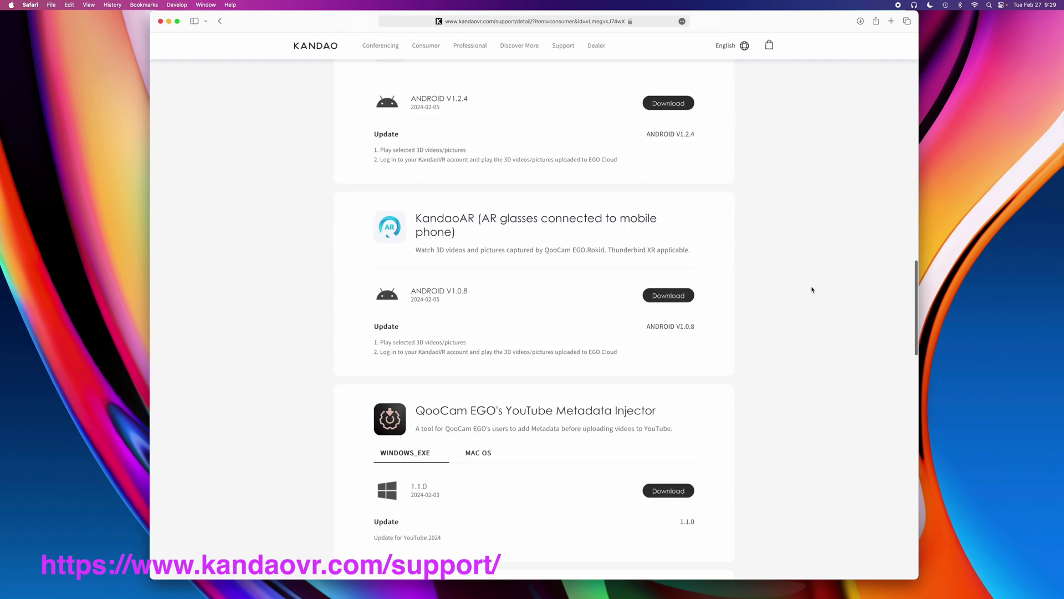
pyautogui.scroll(-3, 813, 289)
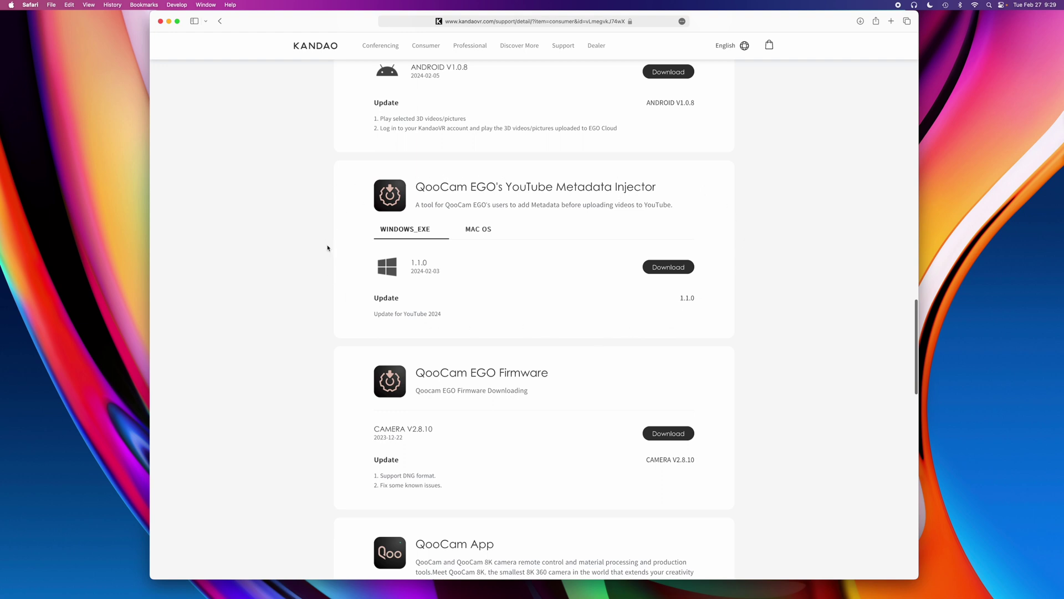
pyautogui.click(485, 233)
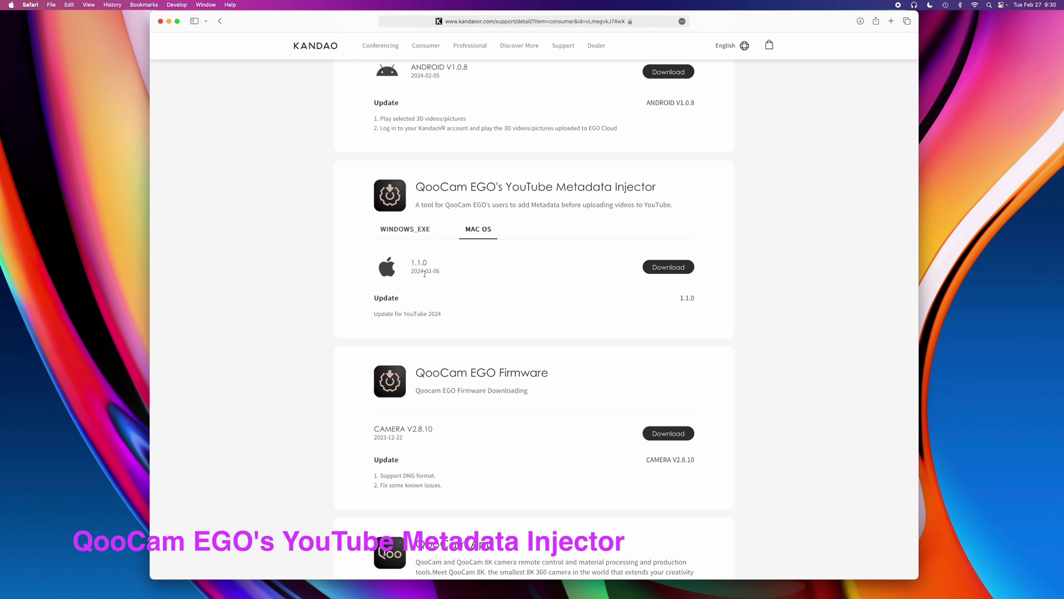
pyautogui.click(672, 269)
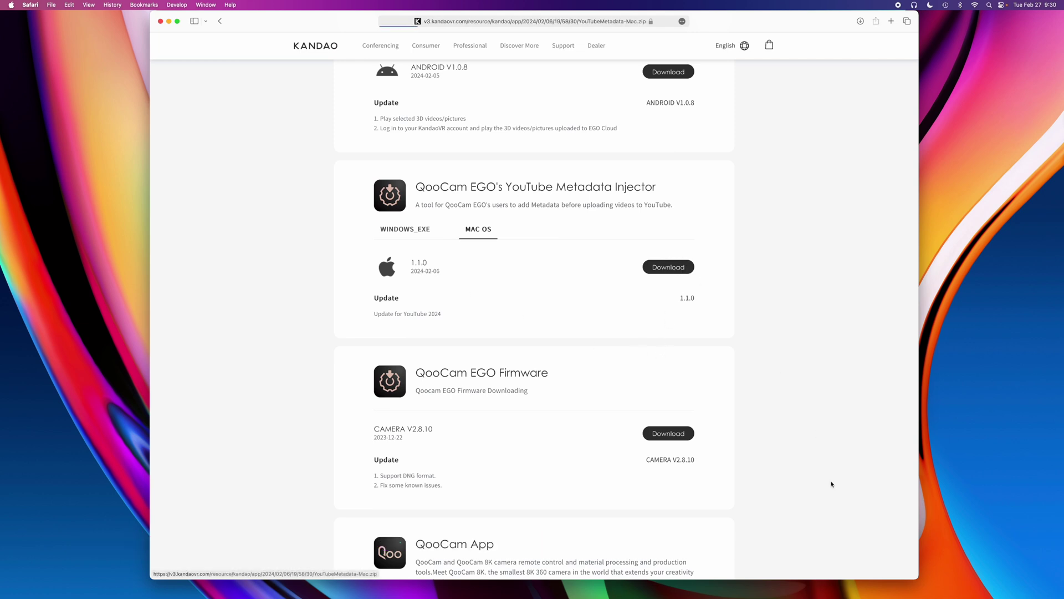
# - Drag YouTubeMetadata-Mac.zip from Downloads to the desktop, unzip it, and open the YouTubeMetadata-Mac folder
pyautogui.click(169, 21)
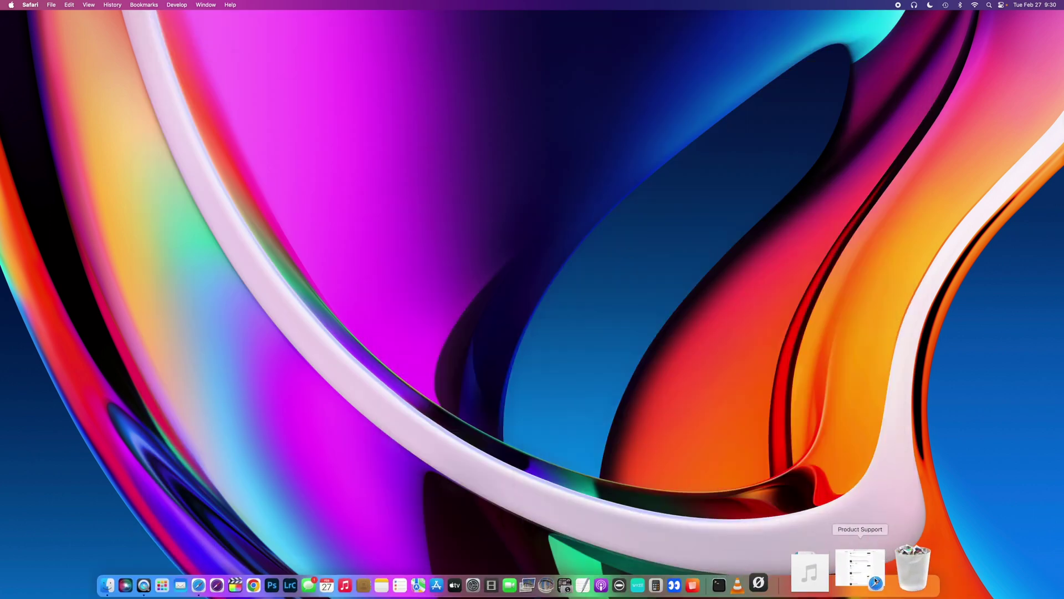
pyautogui.click(832, 571)
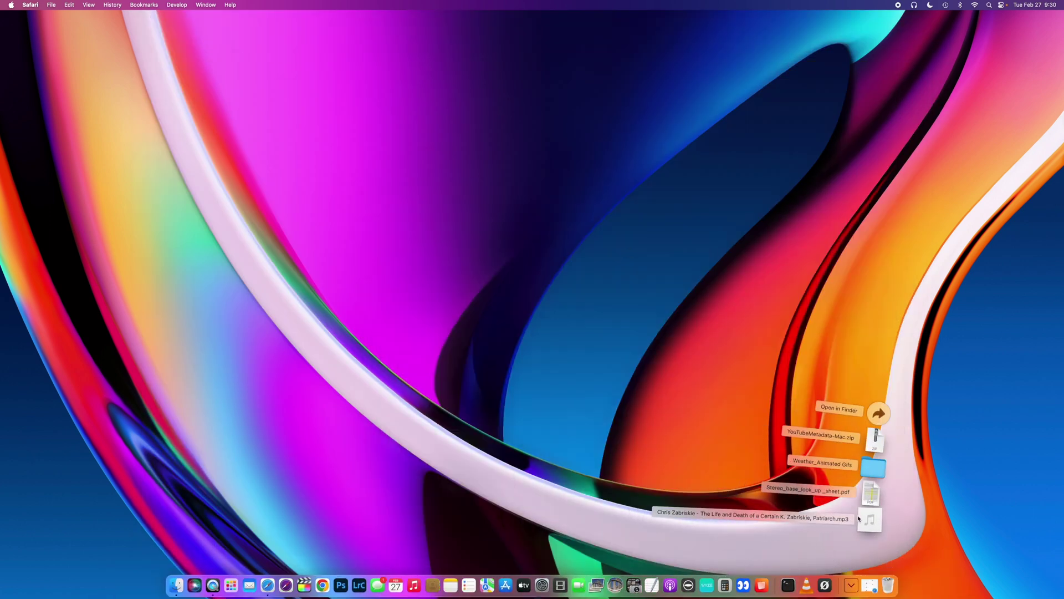
pyautogui.moveTo(878, 450); pyautogui.dragTo(865, 329)
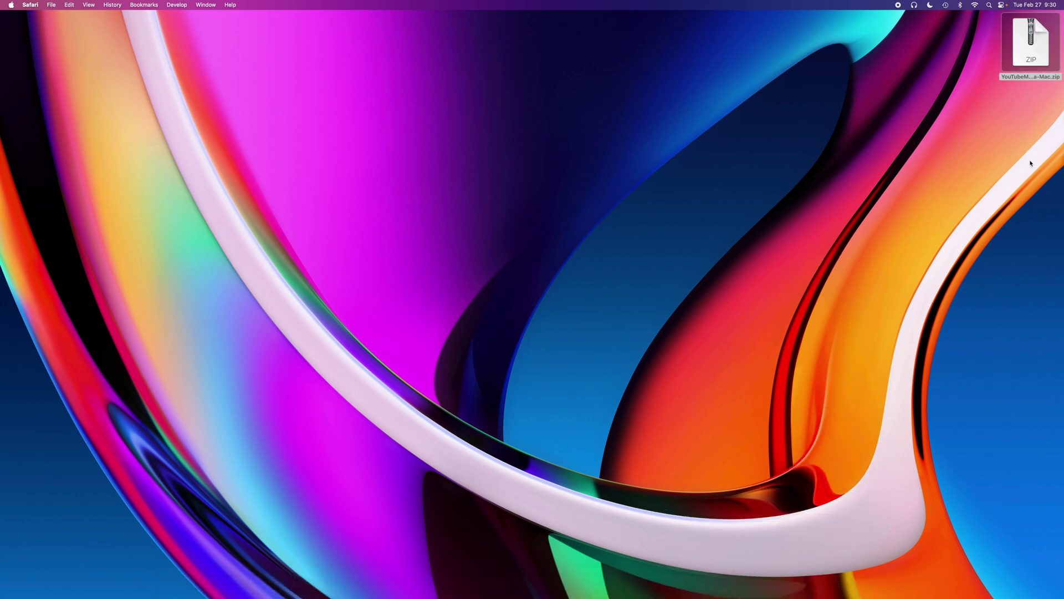
pyautogui.doubleClick(1028, 50)
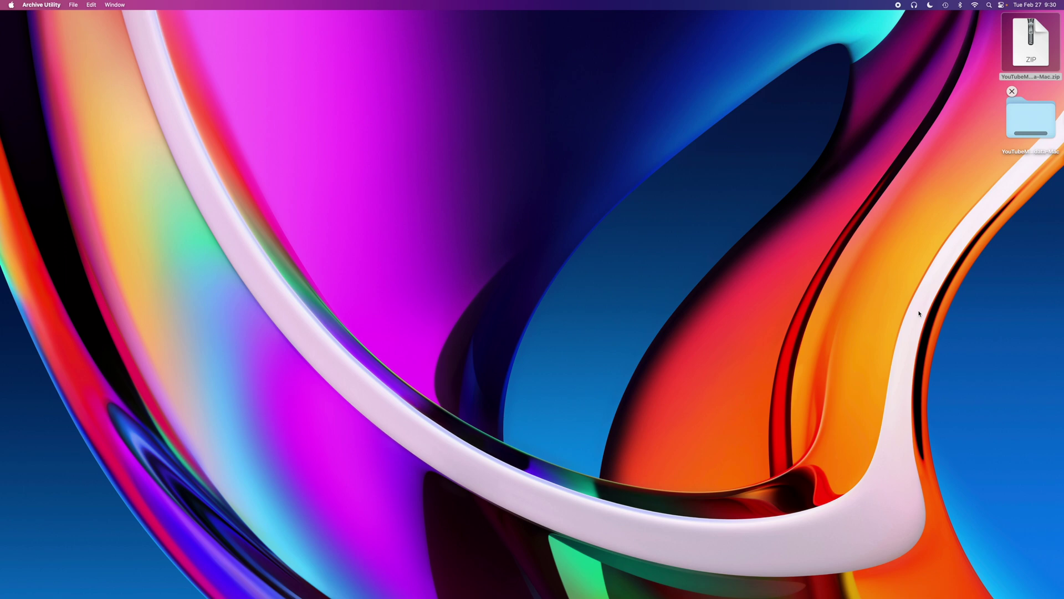
pyautogui.click(1012, 172)
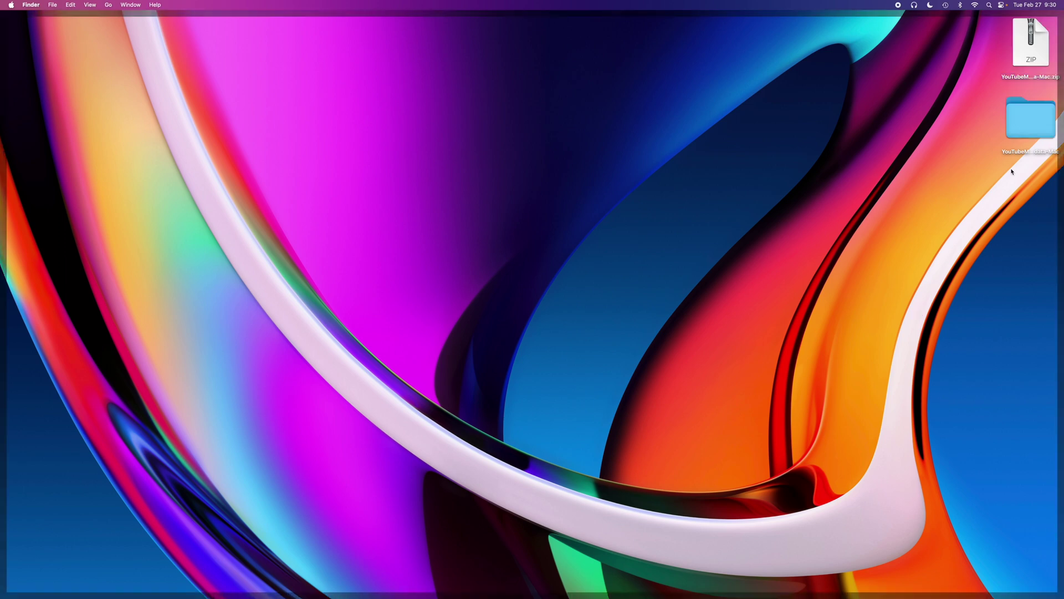
pyautogui.doubleClick(1022, 114)
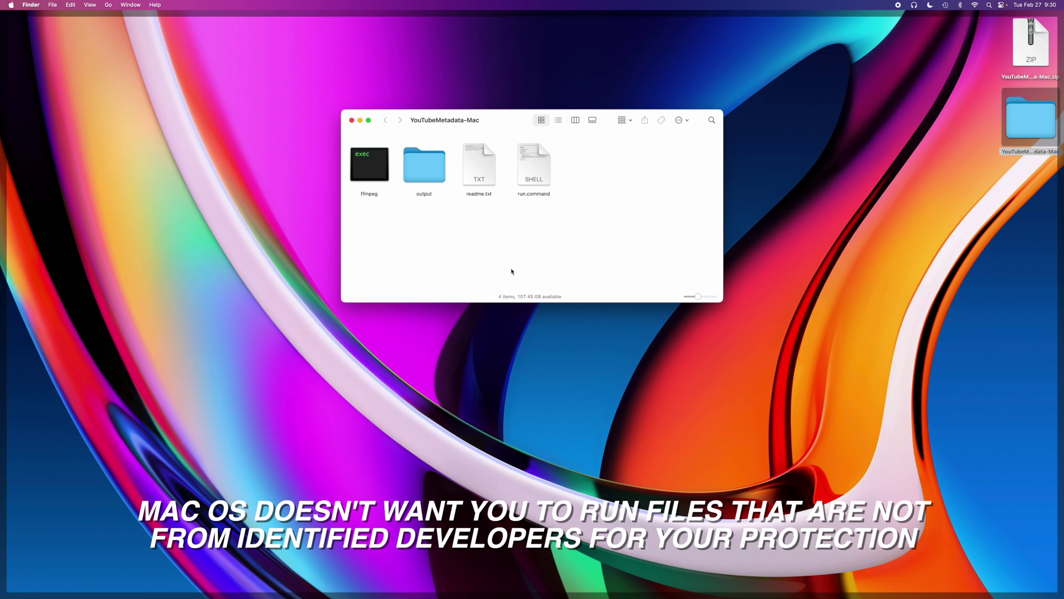
# - Open readme.txt in TextEdit beside the folder, then look inside the output folder and return
pyautogui.doubleClick(492, 175)
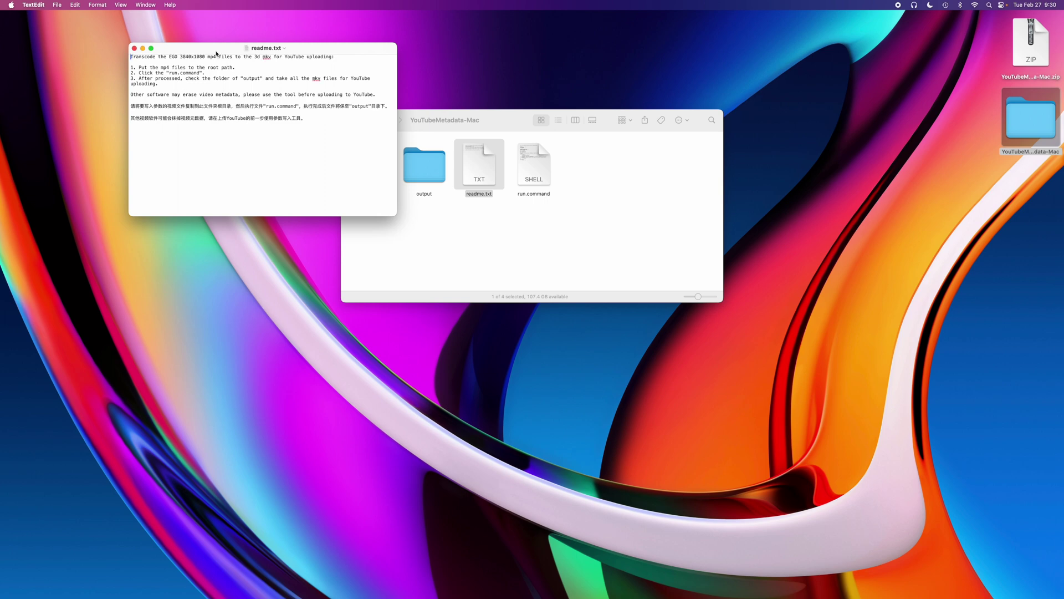
pyautogui.moveTo(217, 52); pyautogui.dragTo(149, 48)
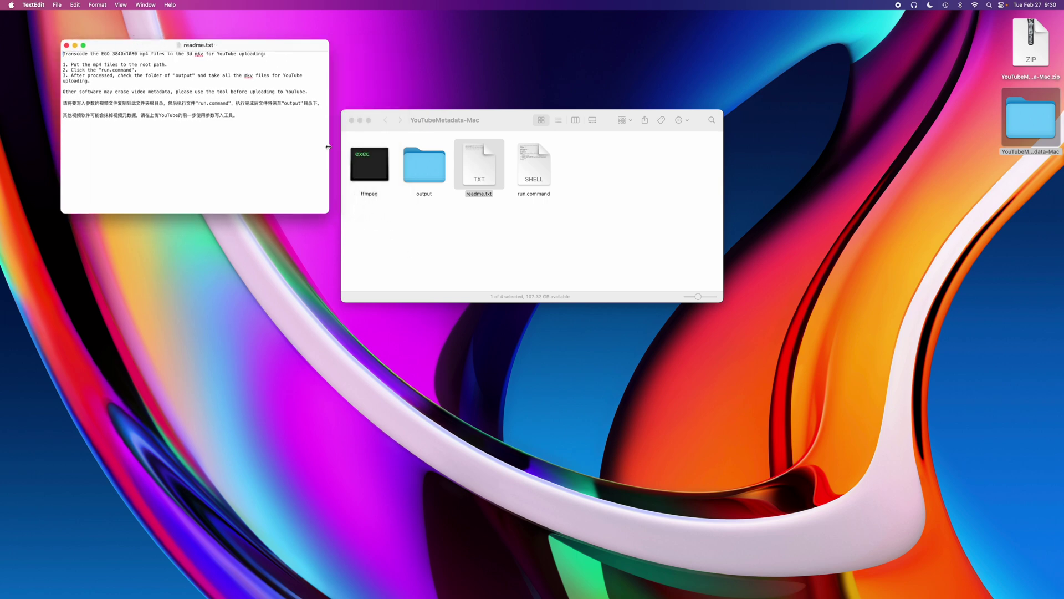
pyautogui.doubleClick(430, 181)
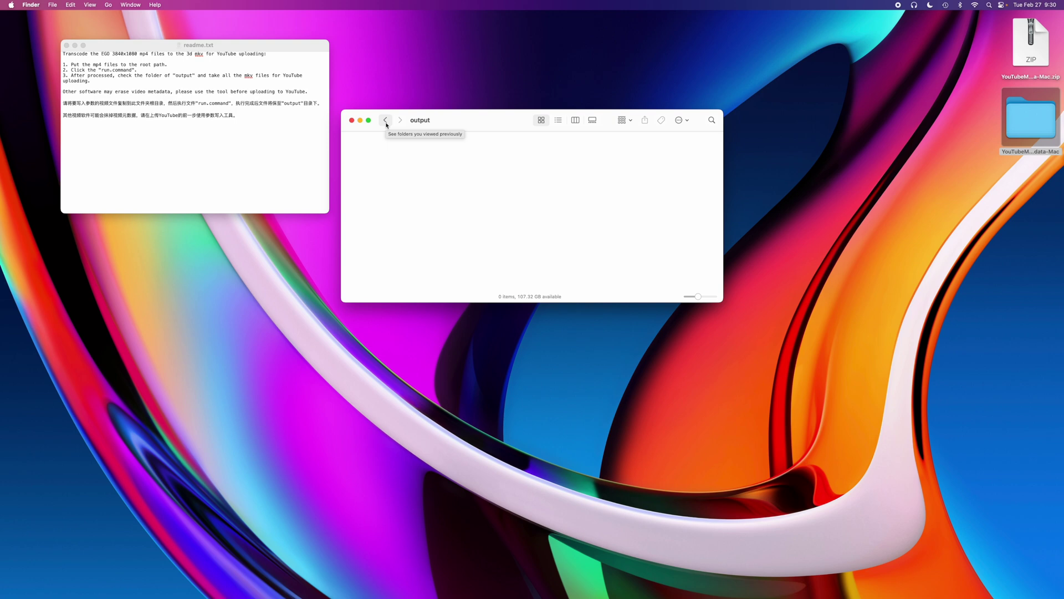
pyautogui.click(386, 121)
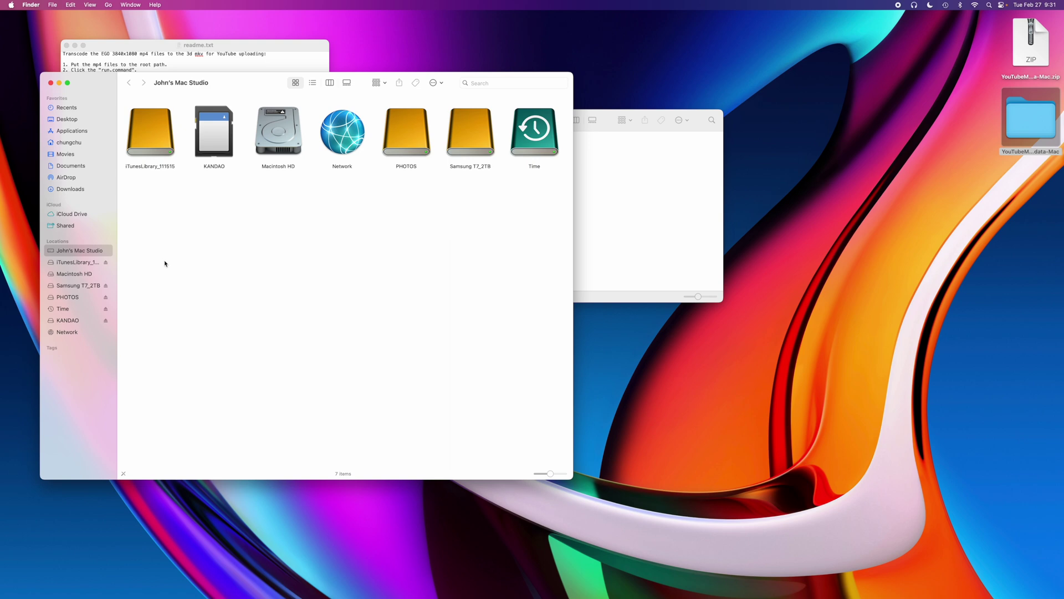
# - Copy 0001_20240227_100258_01.mp4 from KANDAO/VIDEO/01 to the desktop and close the card's window
pyautogui.doubleClick(214, 133)
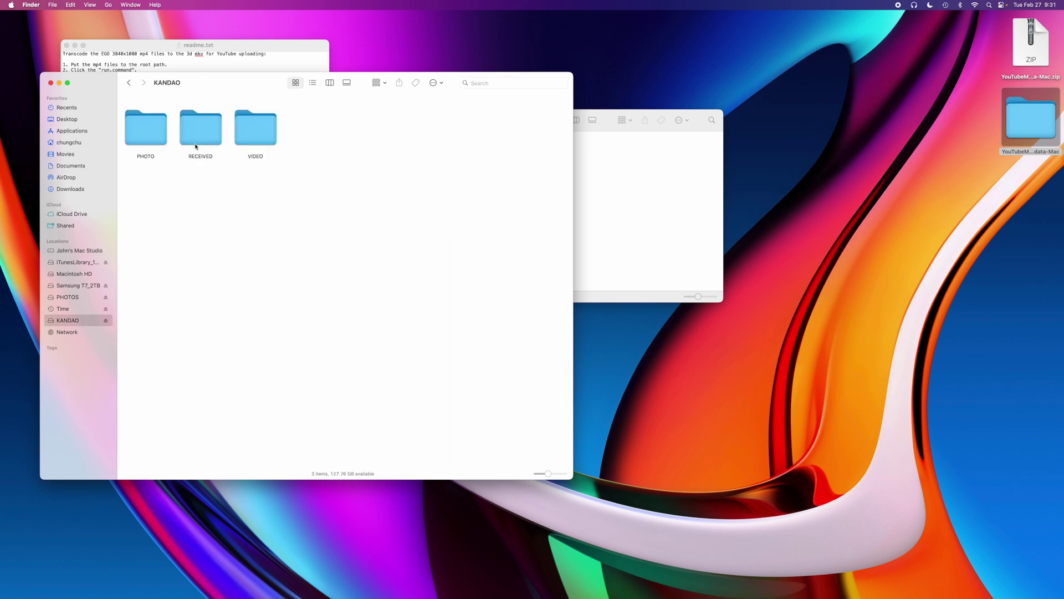
pyautogui.doubleClick(255, 137)
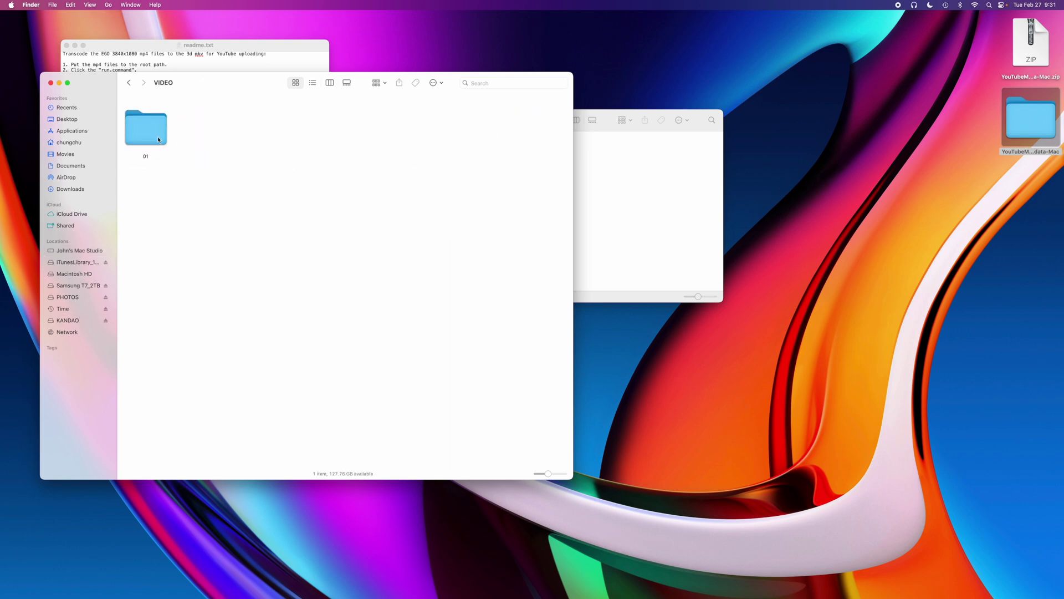
pyautogui.doubleClick(127, 133)
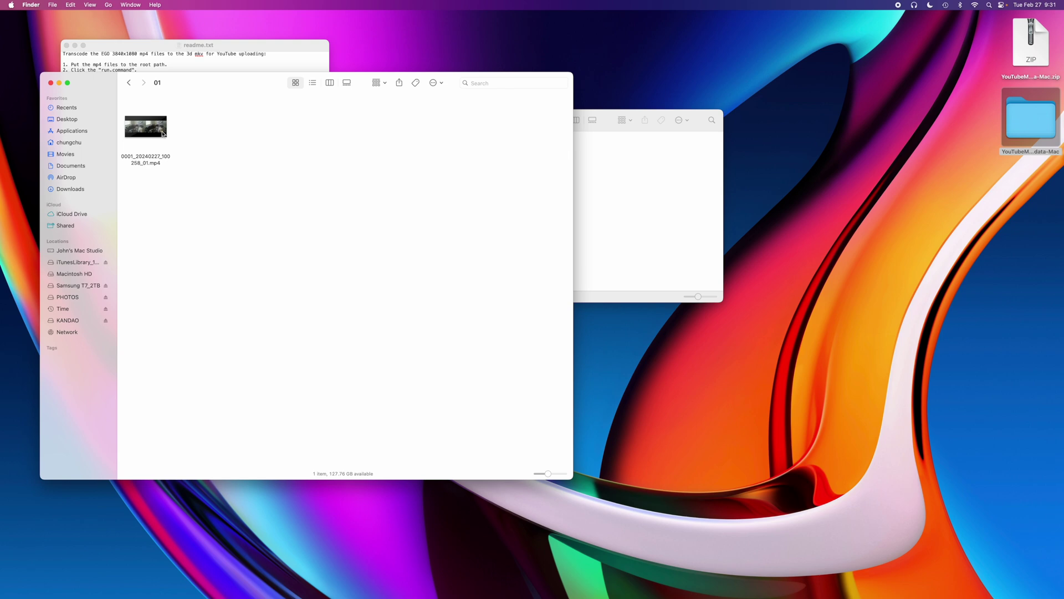
pyautogui.moveTo(163, 134); pyautogui.dragTo(820, 205)
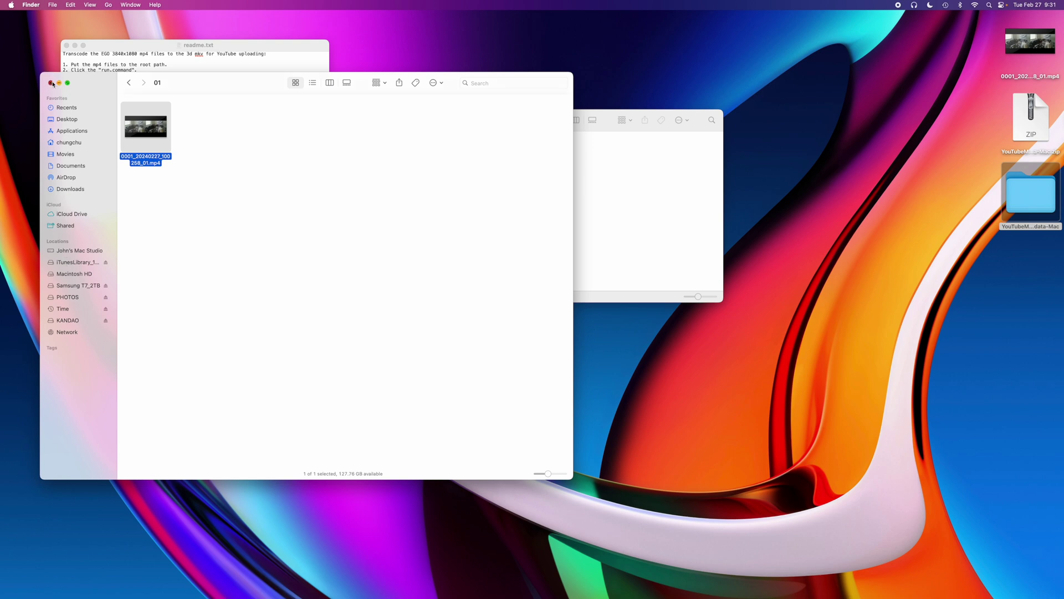
pyautogui.click(51, 83)
pyautogui.doubleClick(1031, 39)
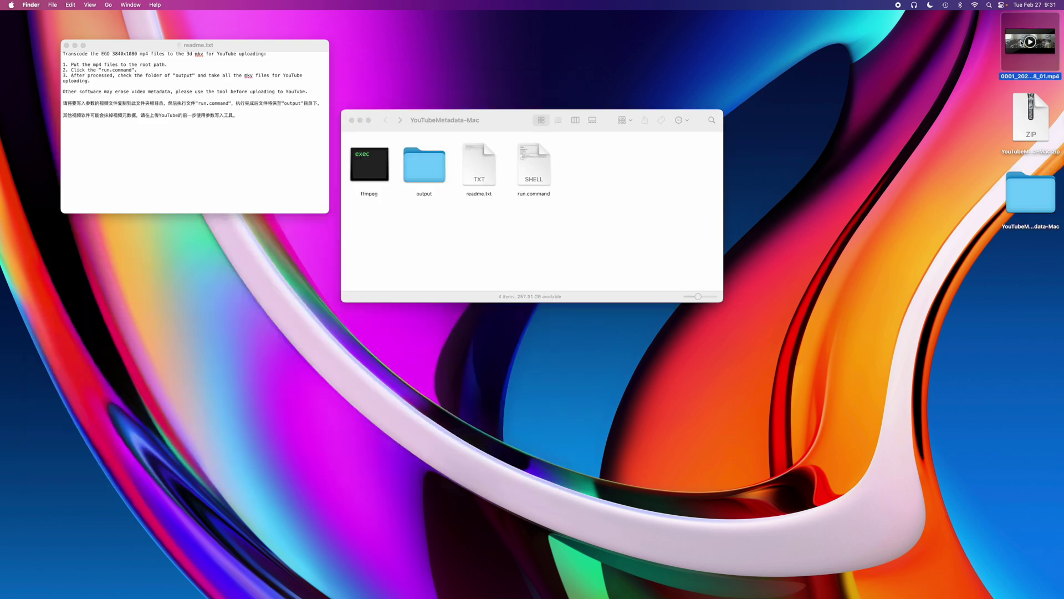
pyautogui.moveTo(362, 217); pyautogui.dragTo(488, 217)
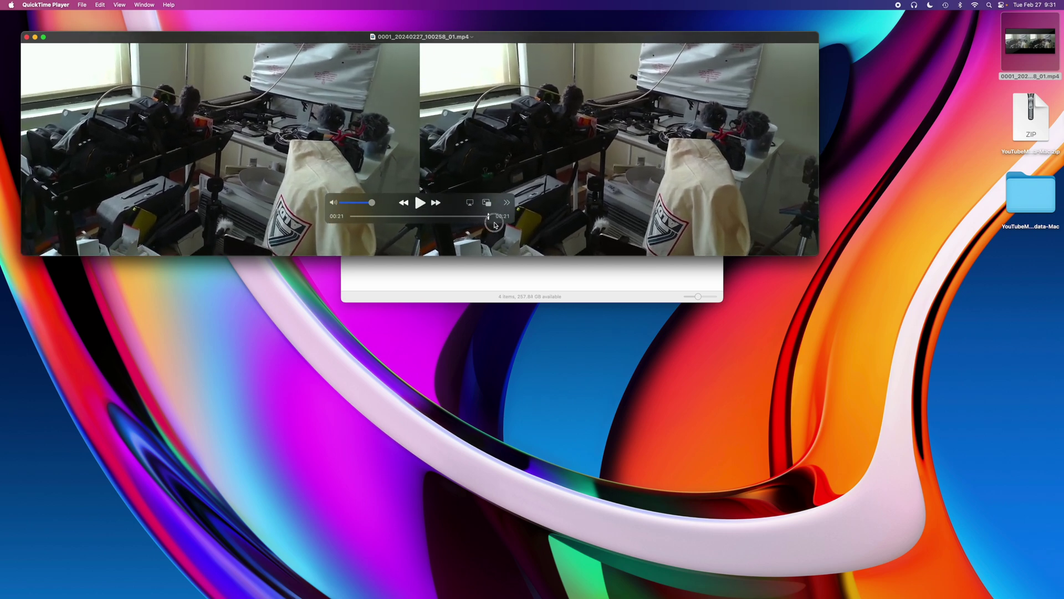
pyautogui.click(26, 36)
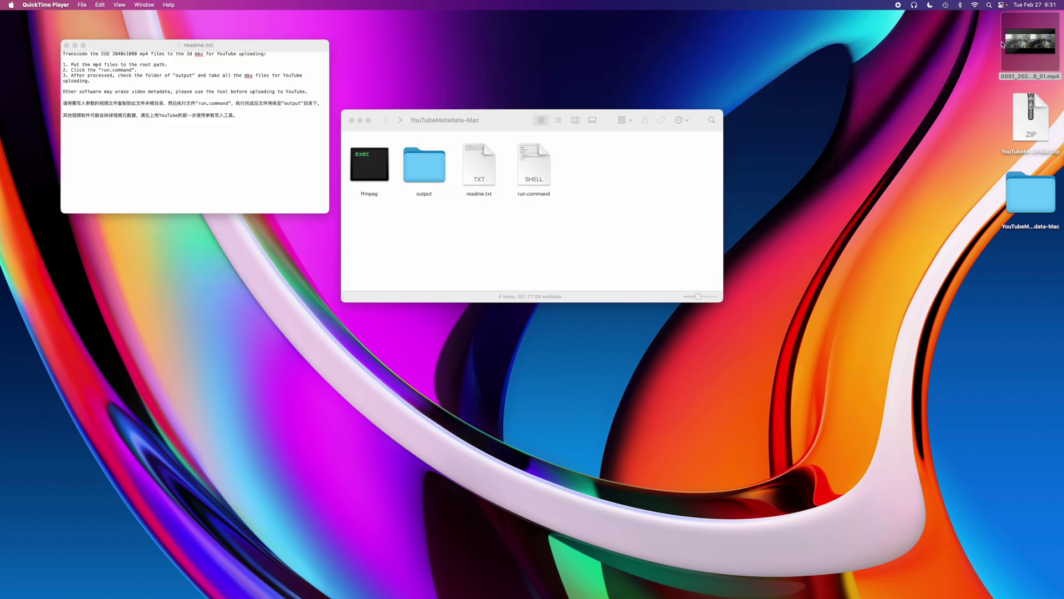
# - Move the mp4 clip into YouTubeMetadata-Mac and open run.command with Terminal
pyautogui.moveTo(1012, 44); pyautogui.dragTo(404, 240)
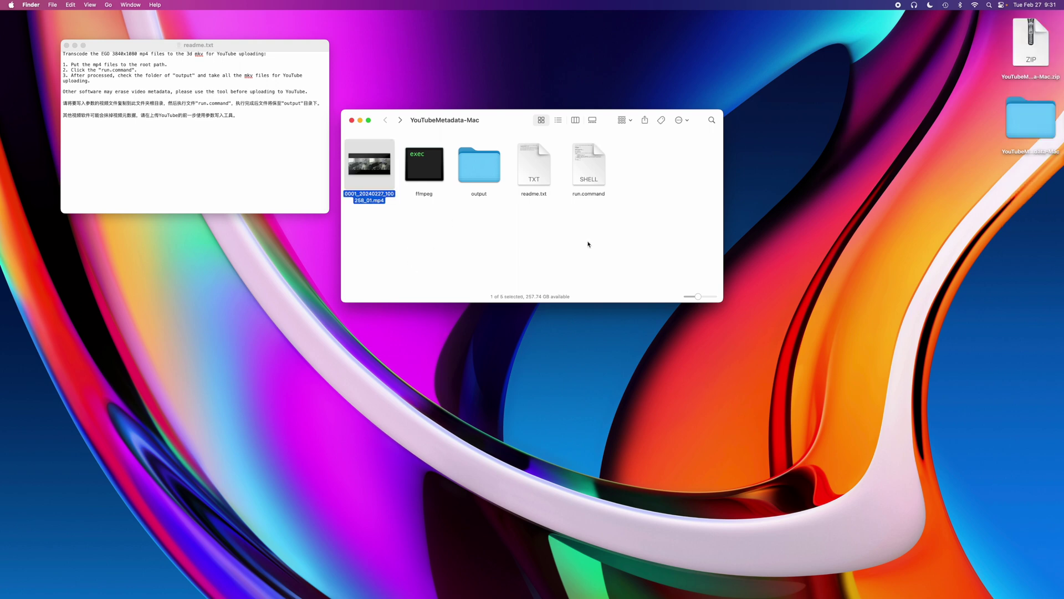
pyautogui.click(588, 160)
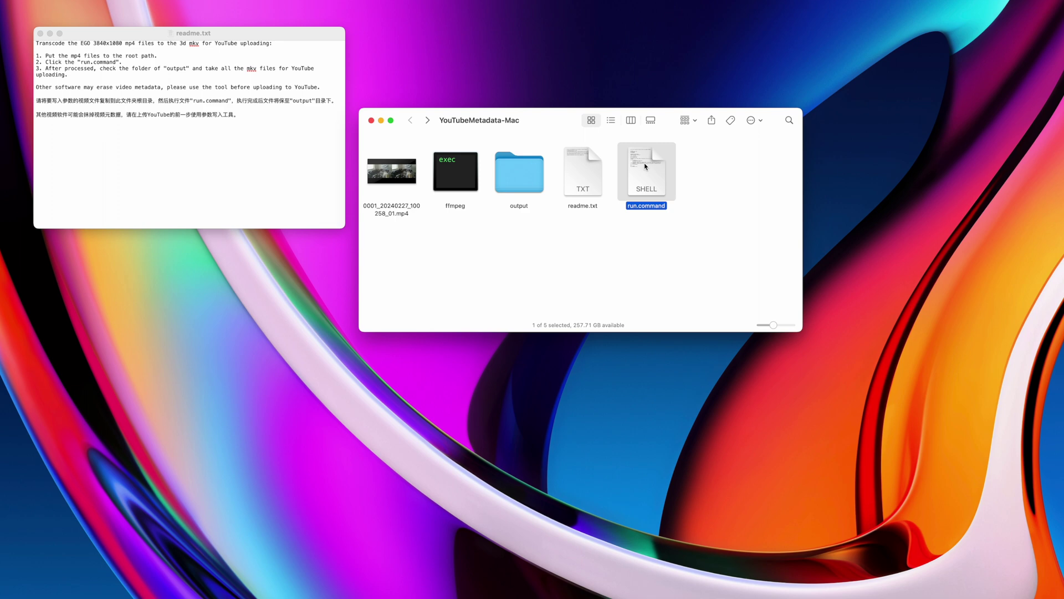
pyautogui.rightClick(625, 161)
pyautogui.moveTo(710, 192)
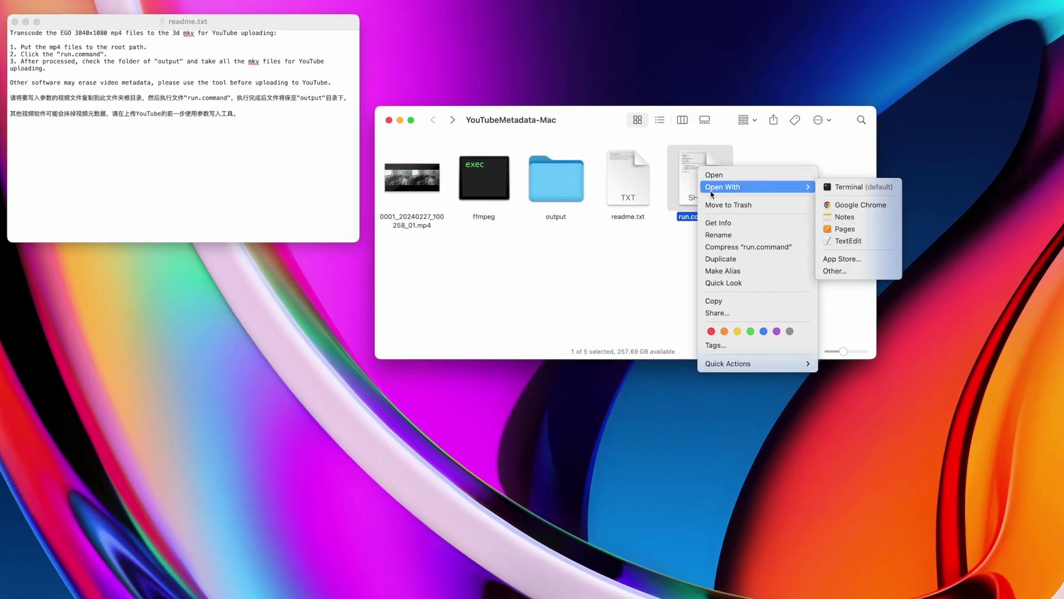
pyautogui.click(825, 191)
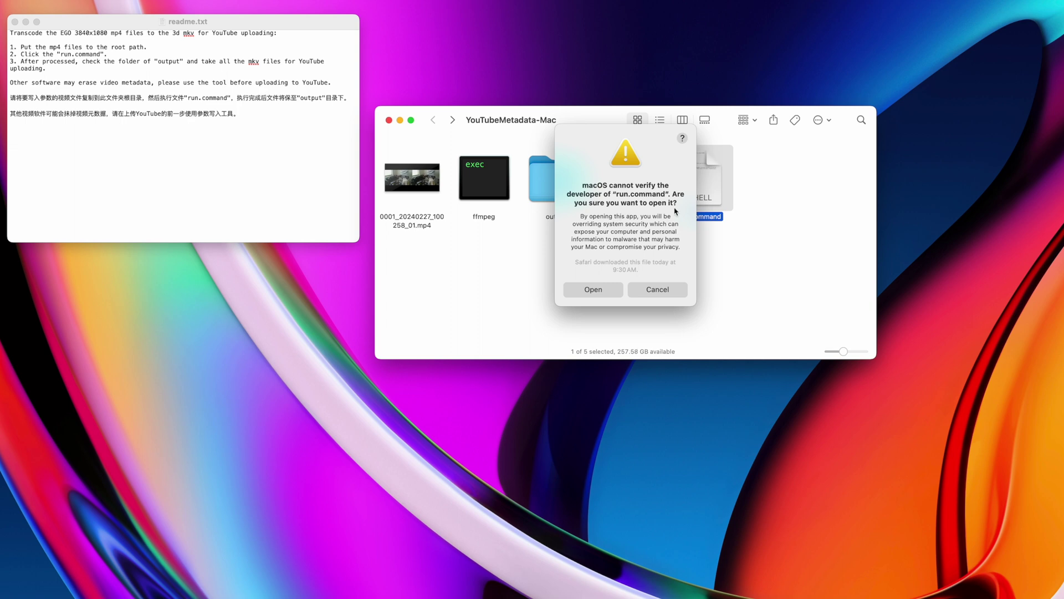
# - Confirm opening run.command, then view Privacy & Security's Security section showing ffmpeg was blocked
pyautogui.click(611, 293)
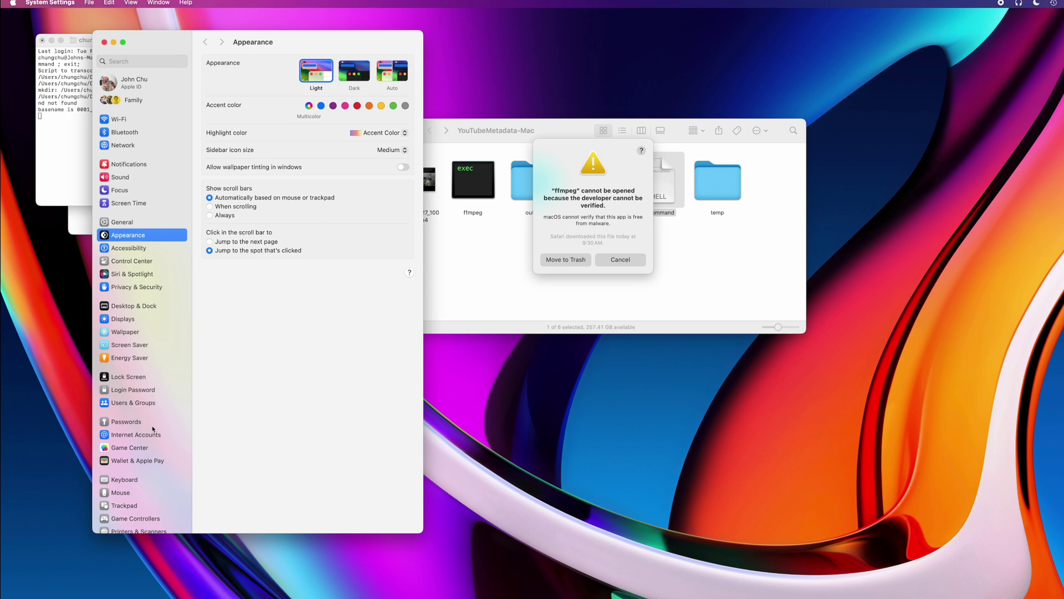
pyautogui.click(142, 286)
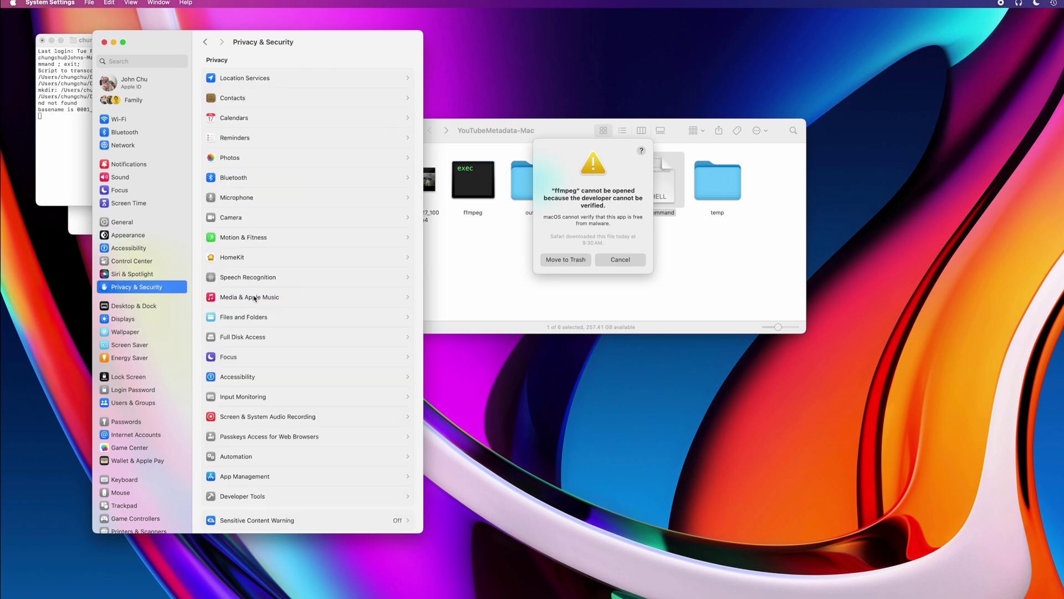
pyautogui.scroll(-5, 328, 468)
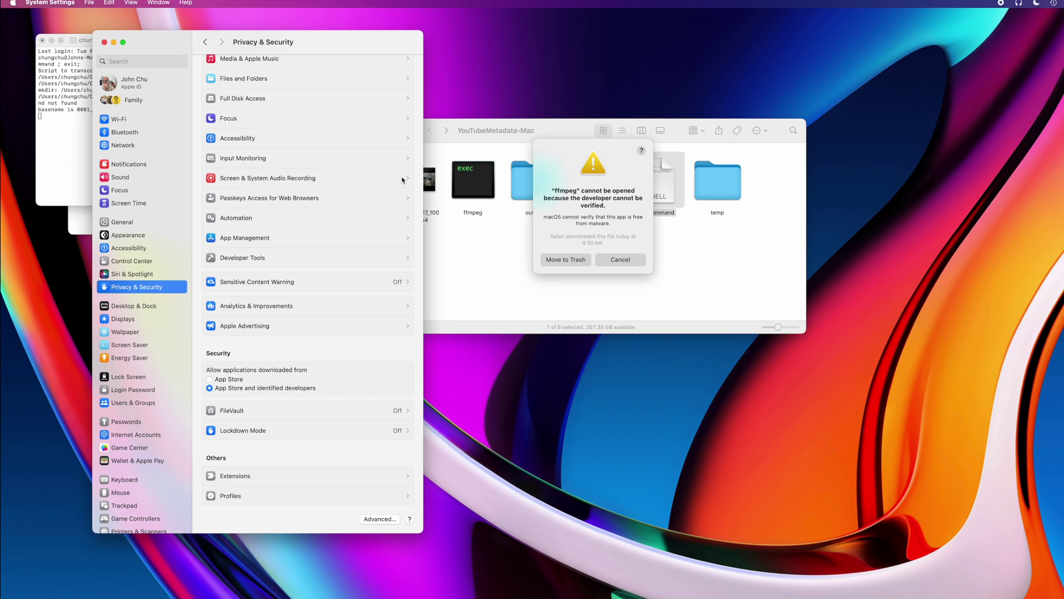
pyautogui.moveTo(290, 38); pyautogui.dragTo(1035, 133)
pyautogui.click(610, 261)
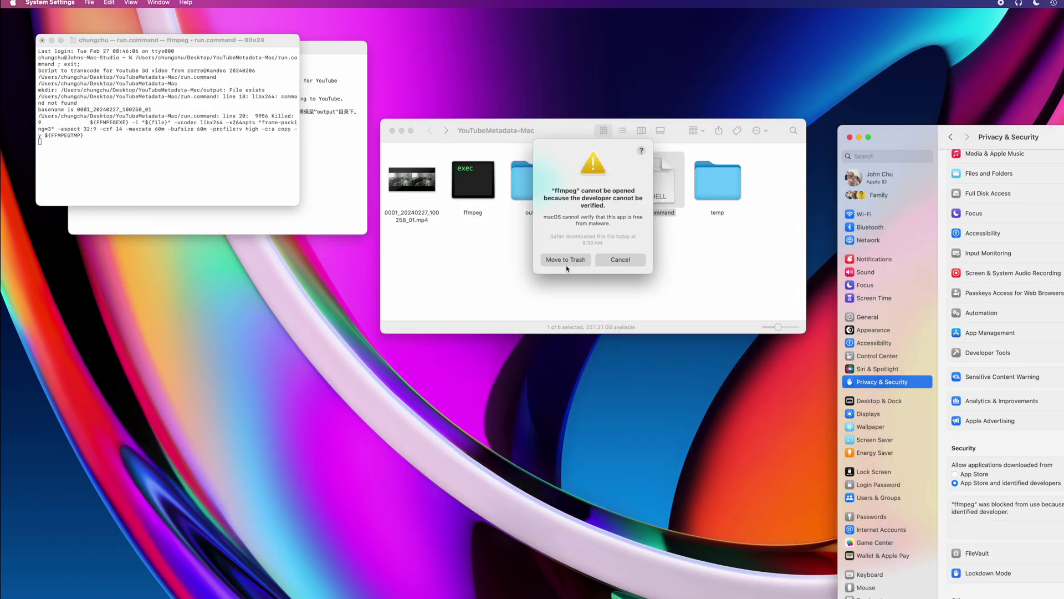
# - Dismiss the ffmpeg alert and unlock ffmpeg's Info window permissions with the admin password
pyautogui.click(636, 261)
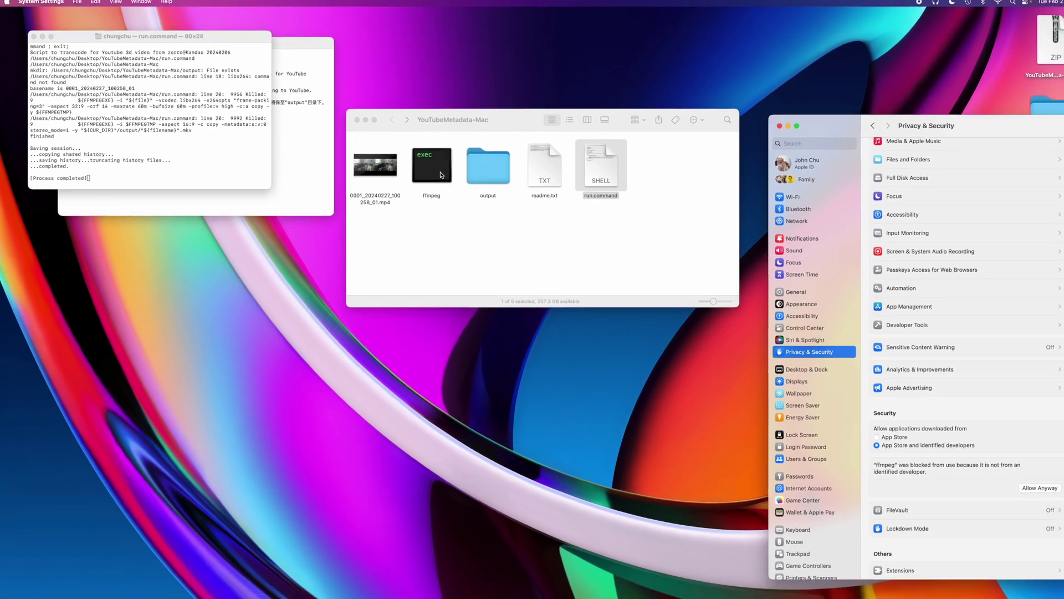
pyautogui.rightClick(441, 175)
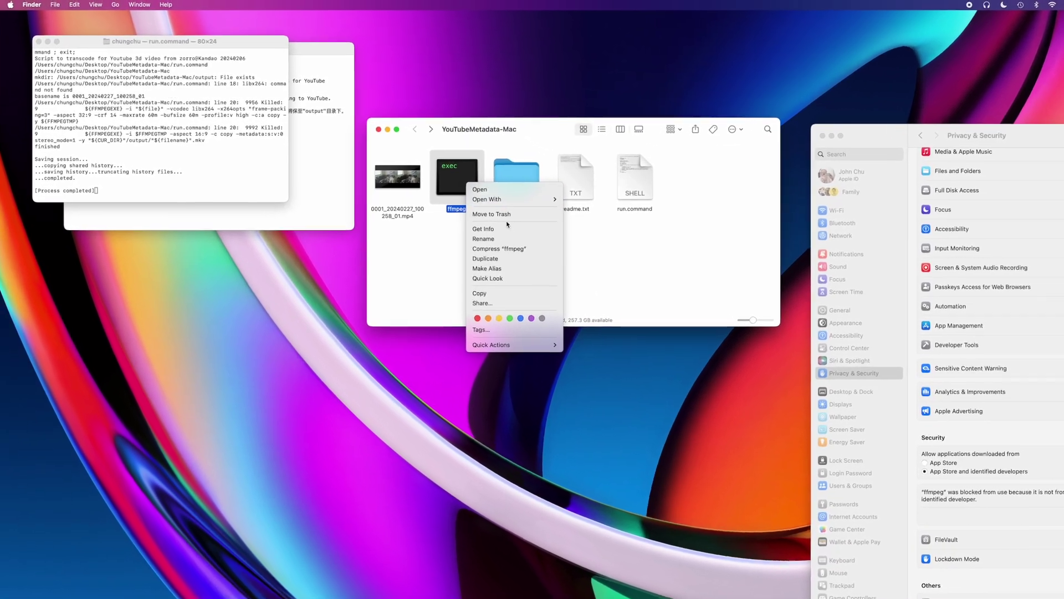
pyautogui.click(508, 229)
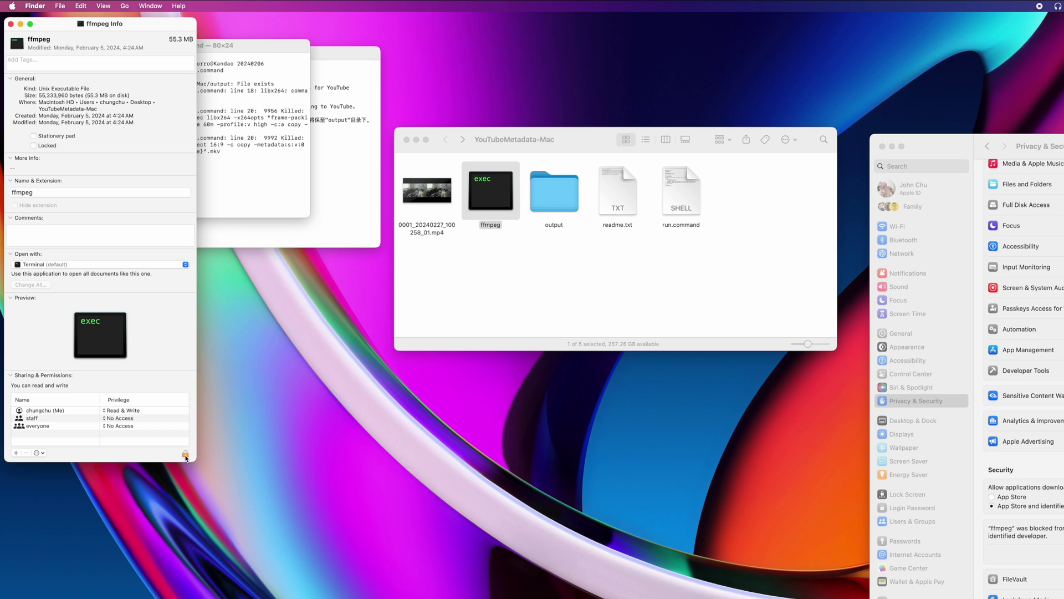
pyautogui.click(185, 455)
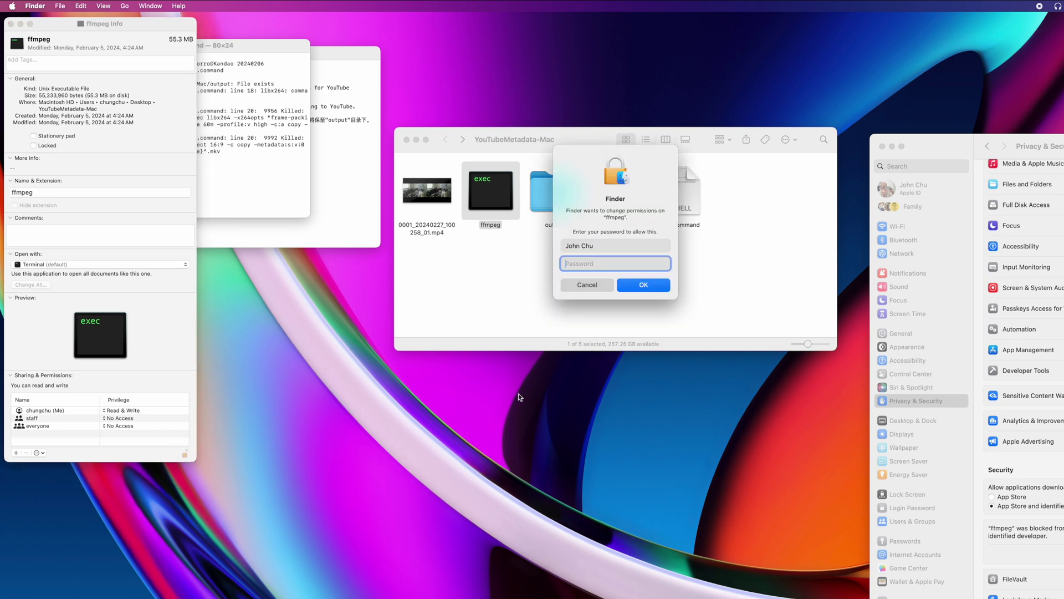
pyautogui.write('******')
pyautogui.press('Return')
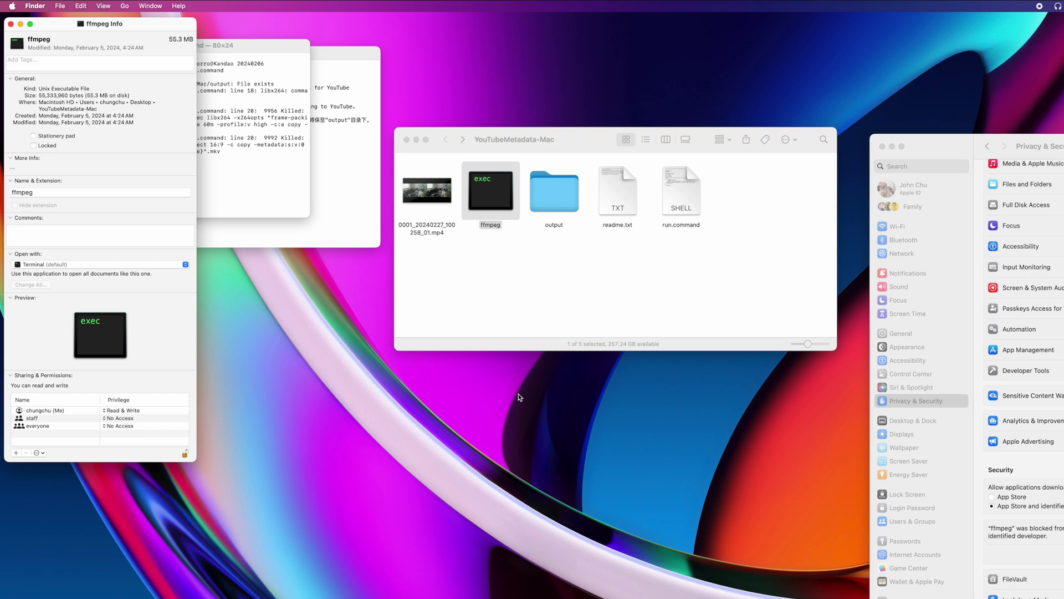
# - Set staff and everyone to Read & Write on ffmpeg, relock, and close the Info window
pyautogui.click(132, 425)
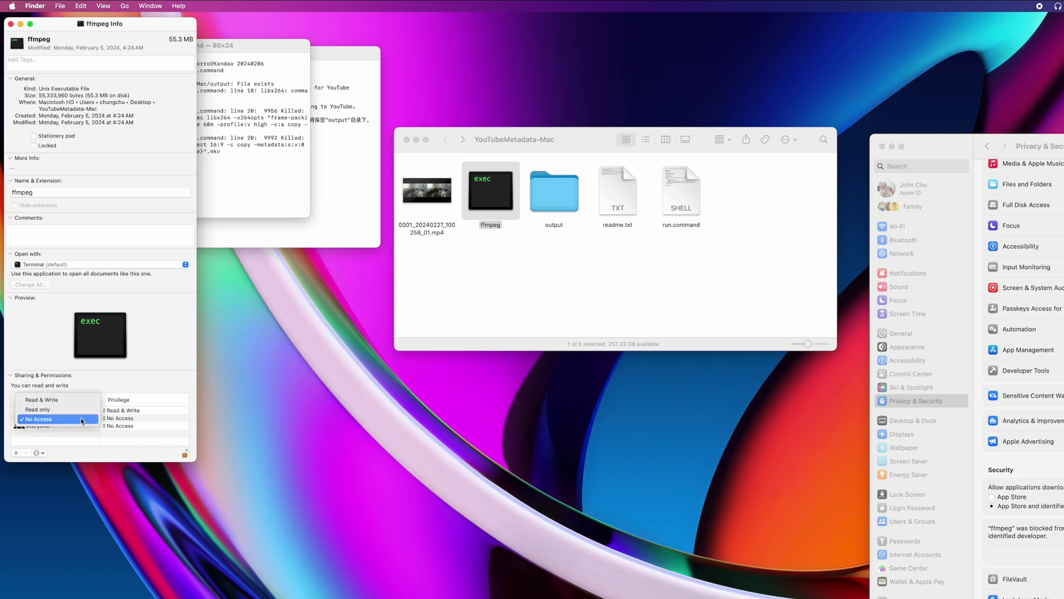
pyautogui.click(64, 401)
pyautogui.click(114, 426)
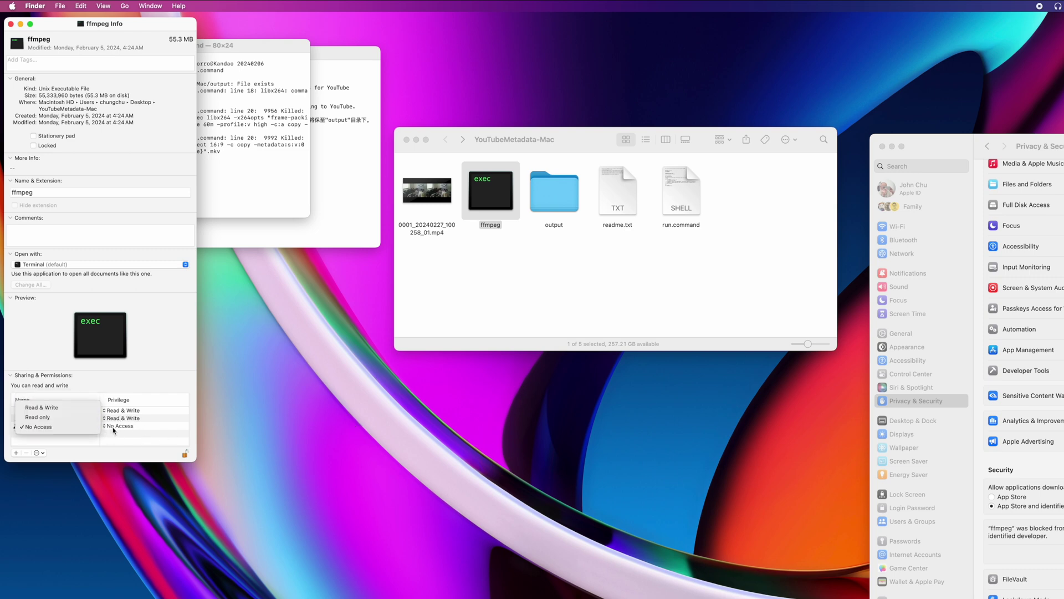
pyautogui.click(51, 408)
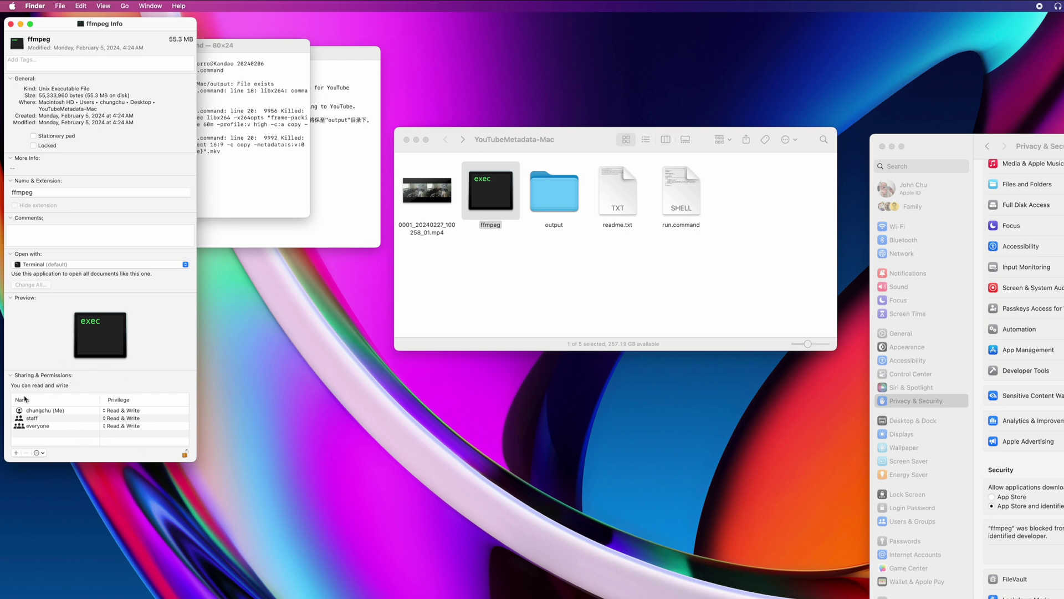
pyautogui.click(186, 453)
pyautogui.click(9, 24)
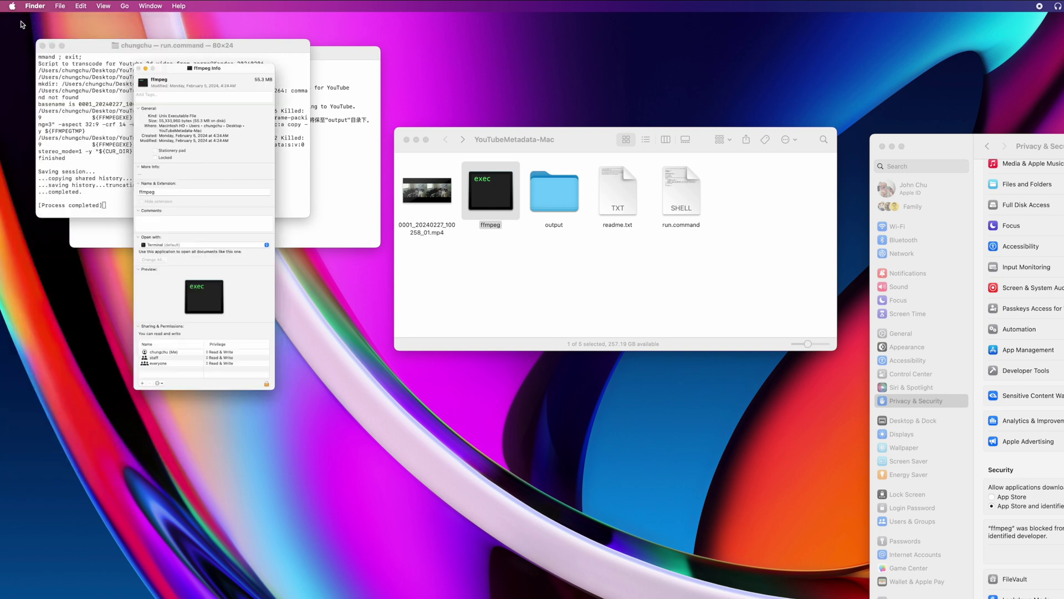
pyautogui.click(42, 56)
# - Close Terminal and System Settings, then rerun run.command with Open With > Terminal
pyautogui.click(42, 46)
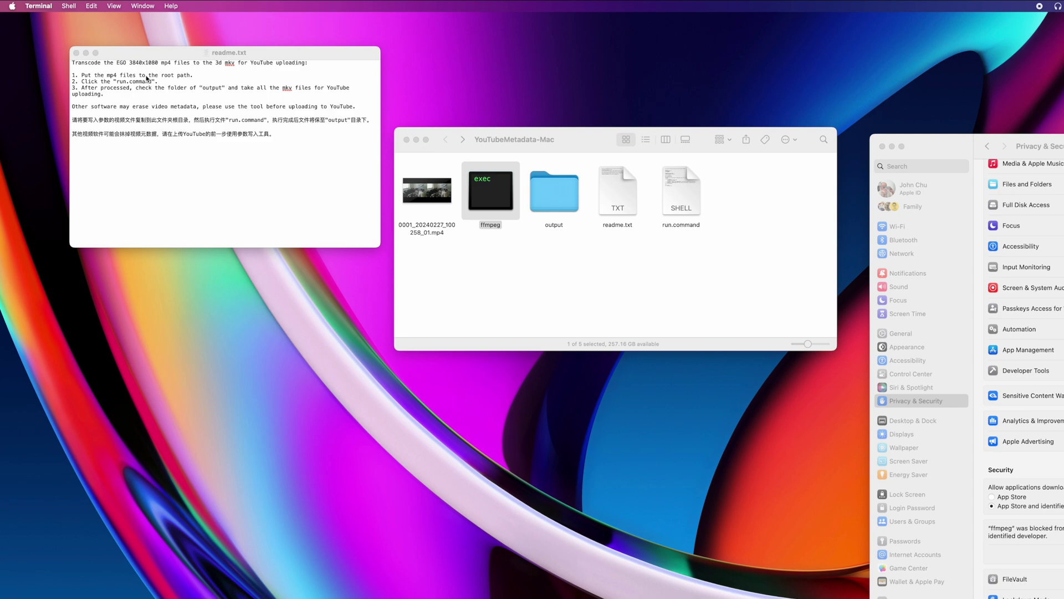
pyautogui.click(677, 194)
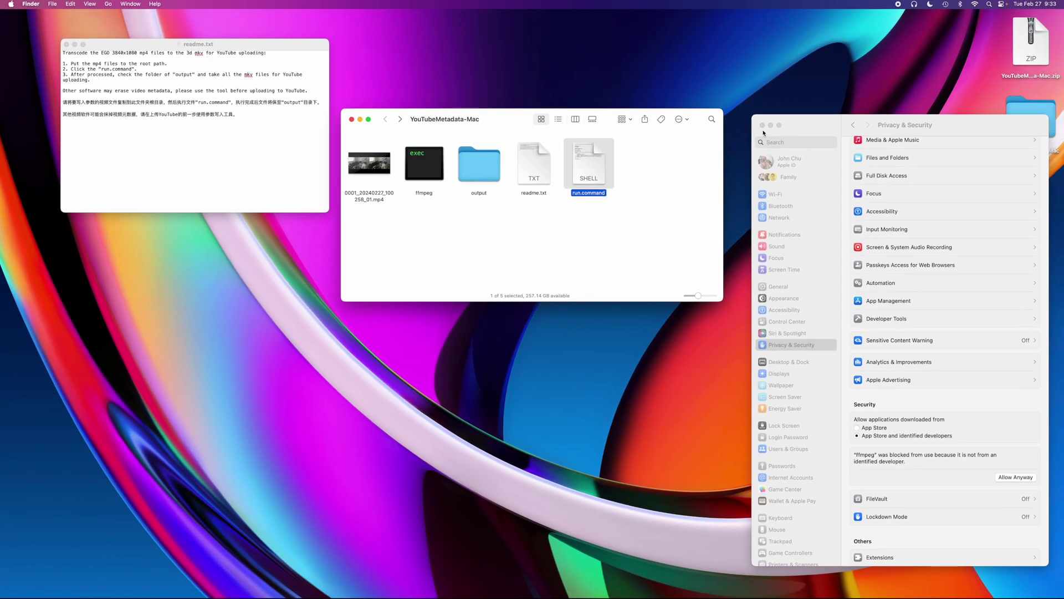
pyautogui.click(763, 125)
pyautogui.rightClick(593, 160)
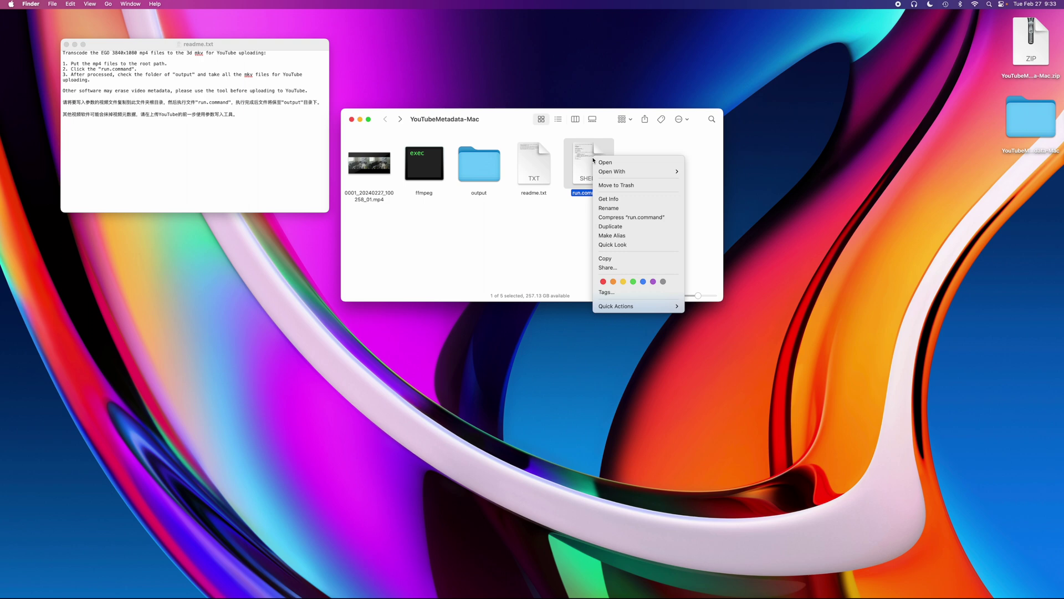
pyautogui.moveTo(638, 171)
pyautogui.click(735, 172)
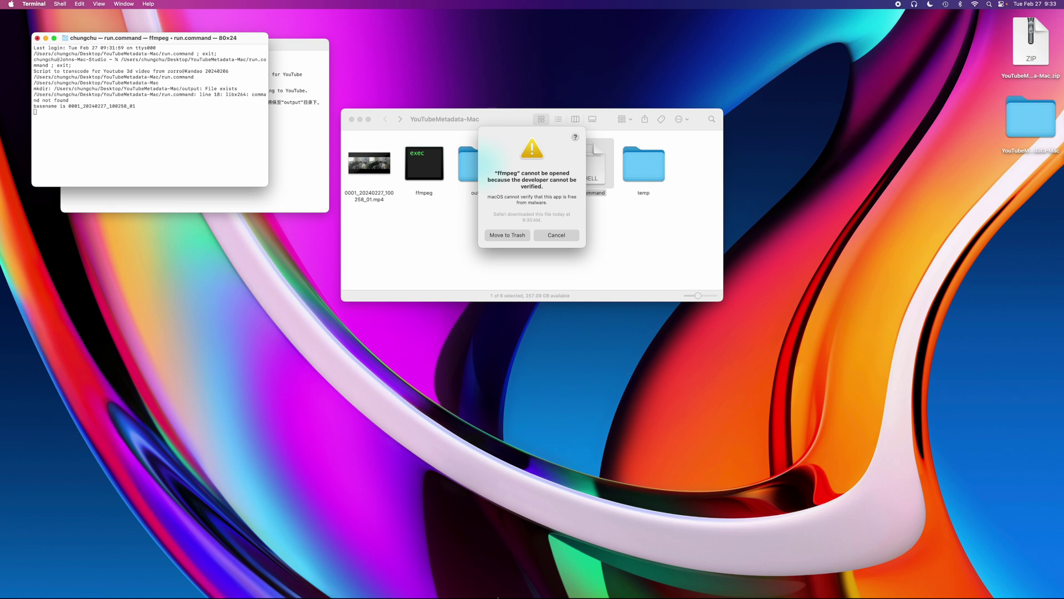
# - Click Allow Anyway for ffmpeg in Privacy & Security and confirm with the admin password
pyautogui.moveTo(477, 579)
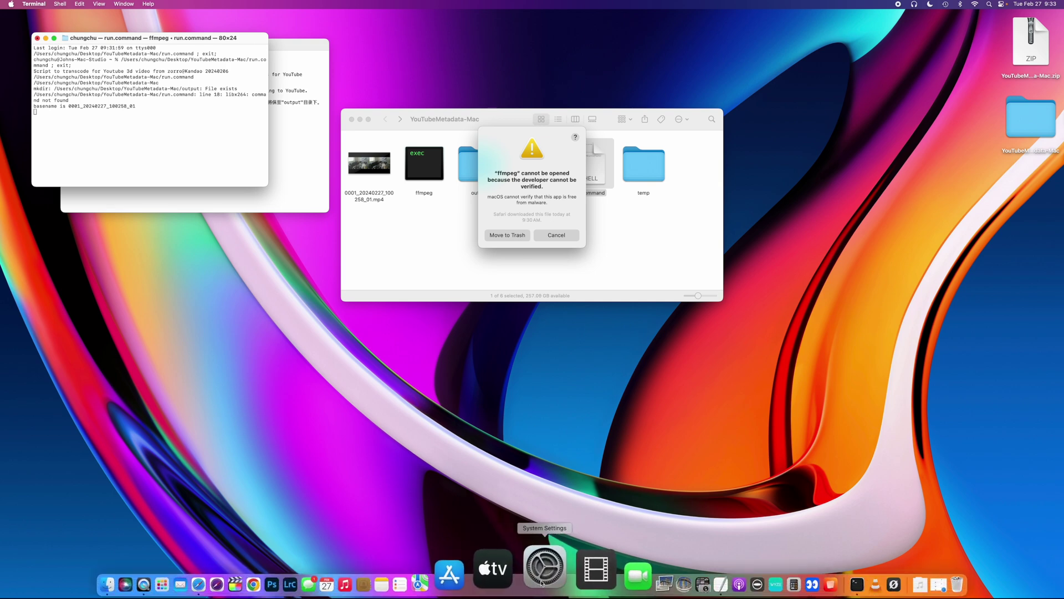
pyautogui.click(545, 579)
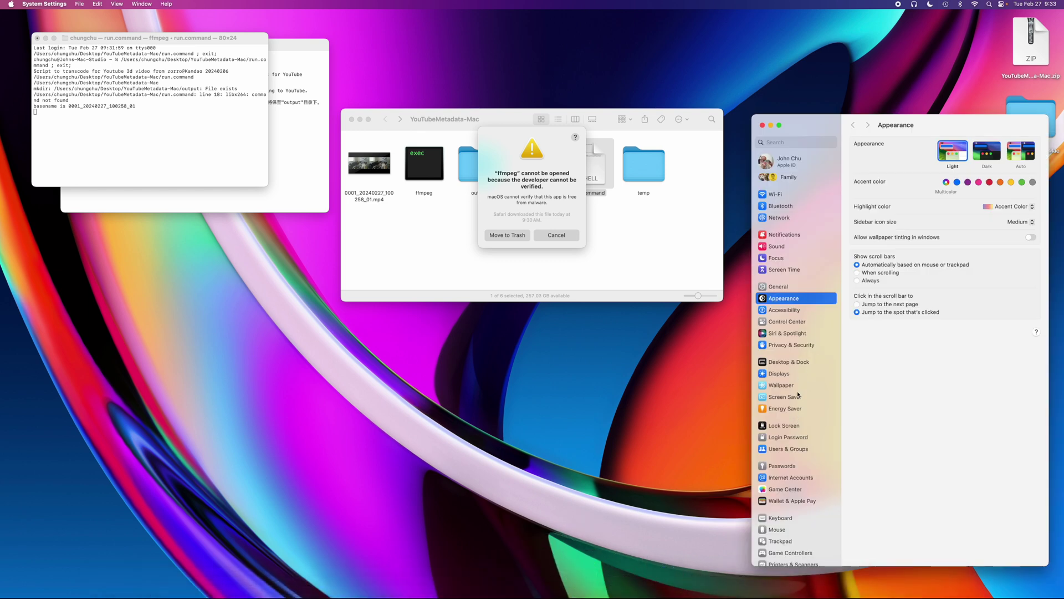
pyautogui.click(791, 345)
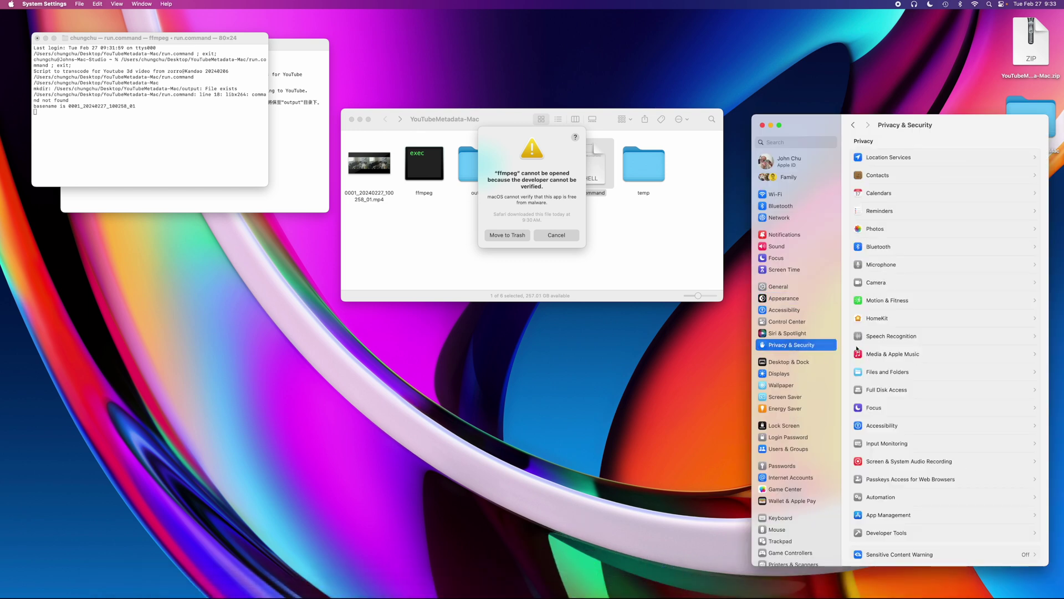
pyautogui.moveTo(809, 140); pyautogui.dragTo(172, 67)
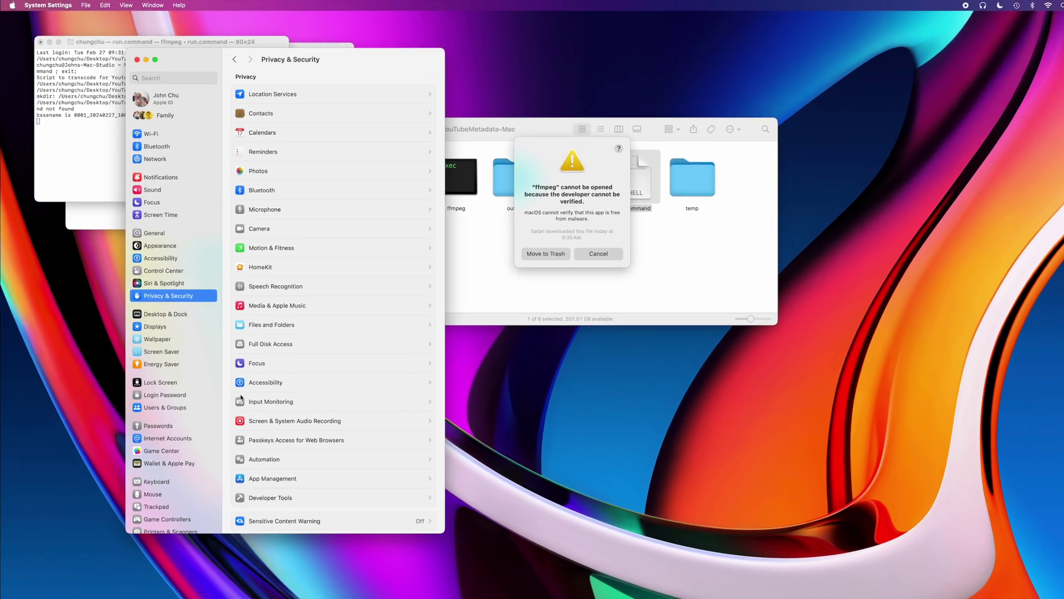
pyautogui.scroll(-10, 375, 498)
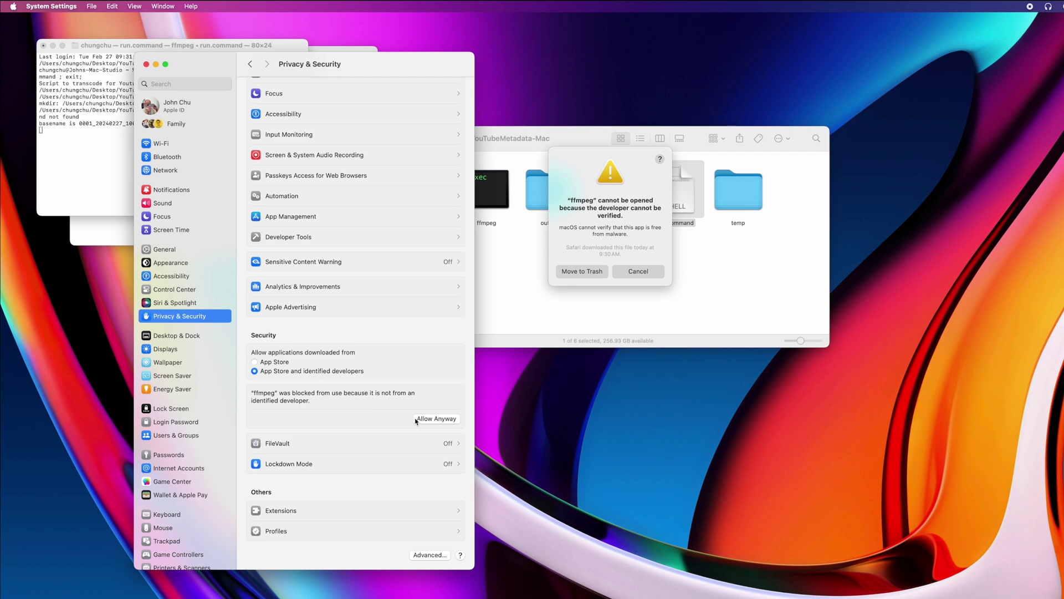
pyautogui.click(437, 419)
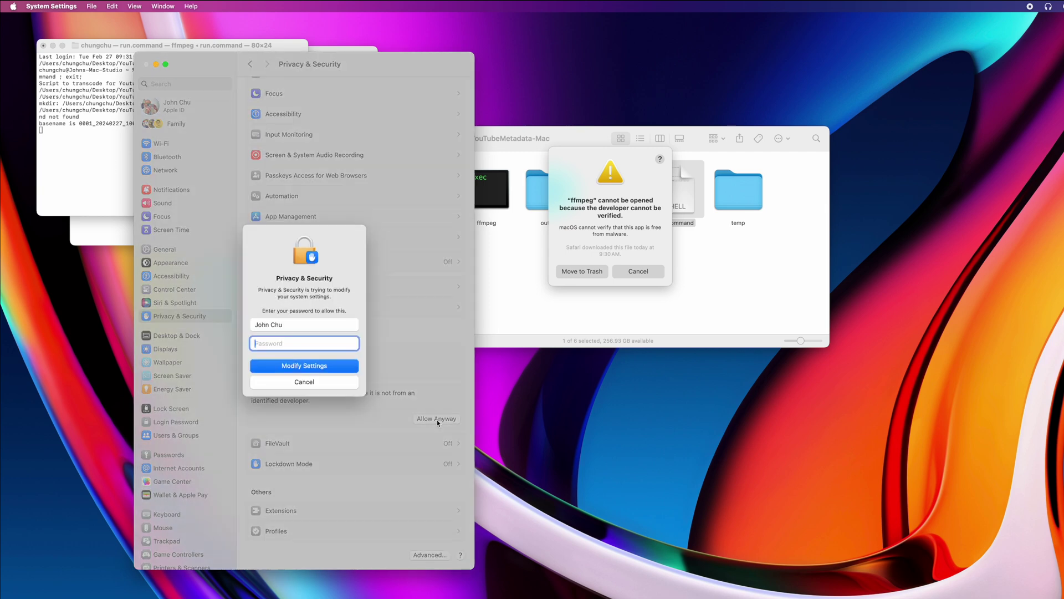
pyautogui.write('••••')
pyautogui.press('Return')
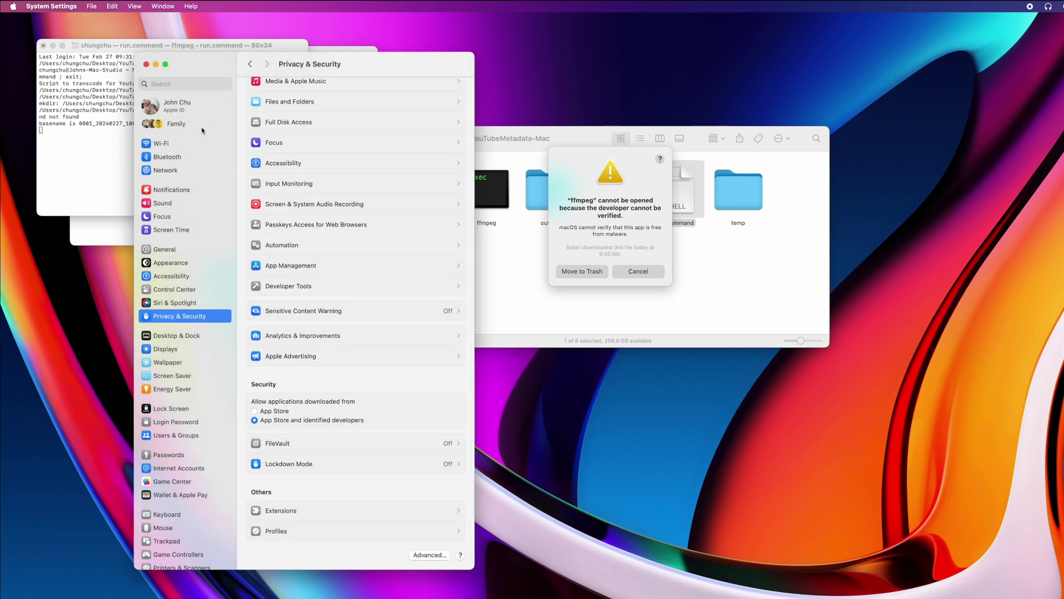
# - Close System Settings, terminate the stuck Terminal session, and dismiss the ffmpeg alert
pyautogui.click(146, 64)
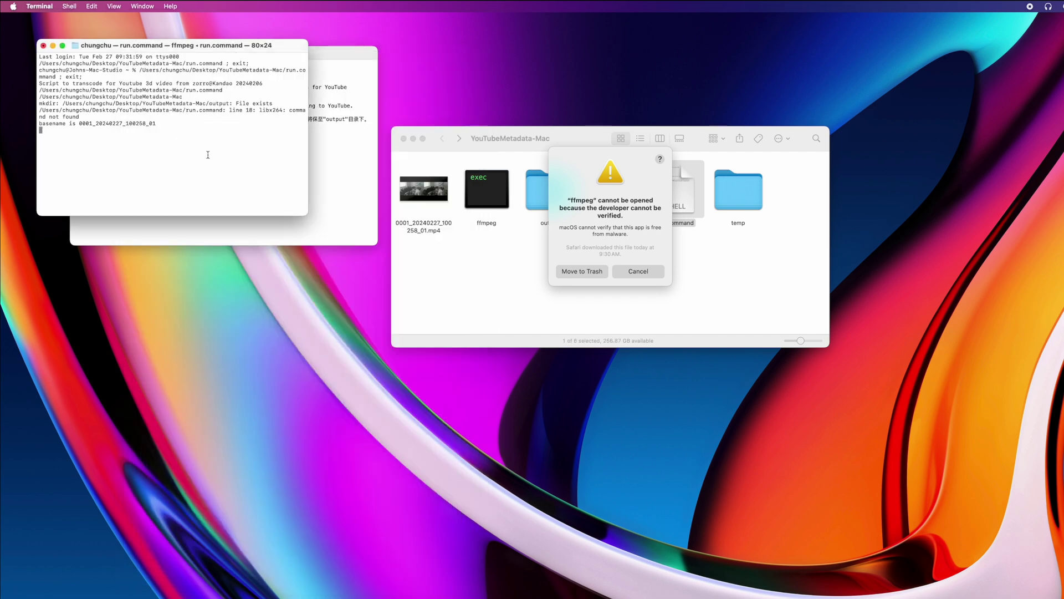
pyautogui.click(43, 46)
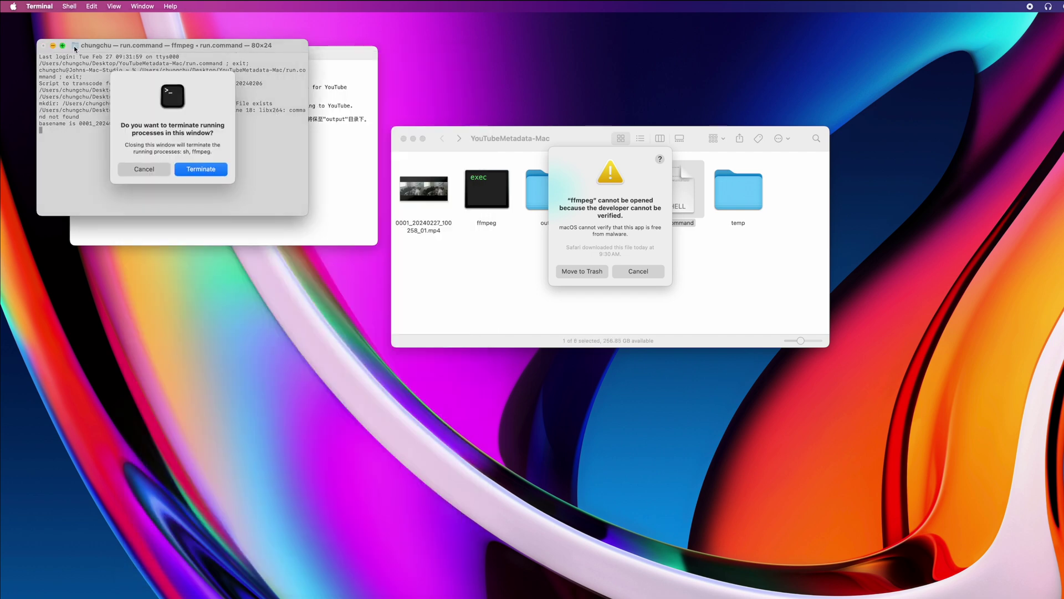
pyautogui.click(193, 171)
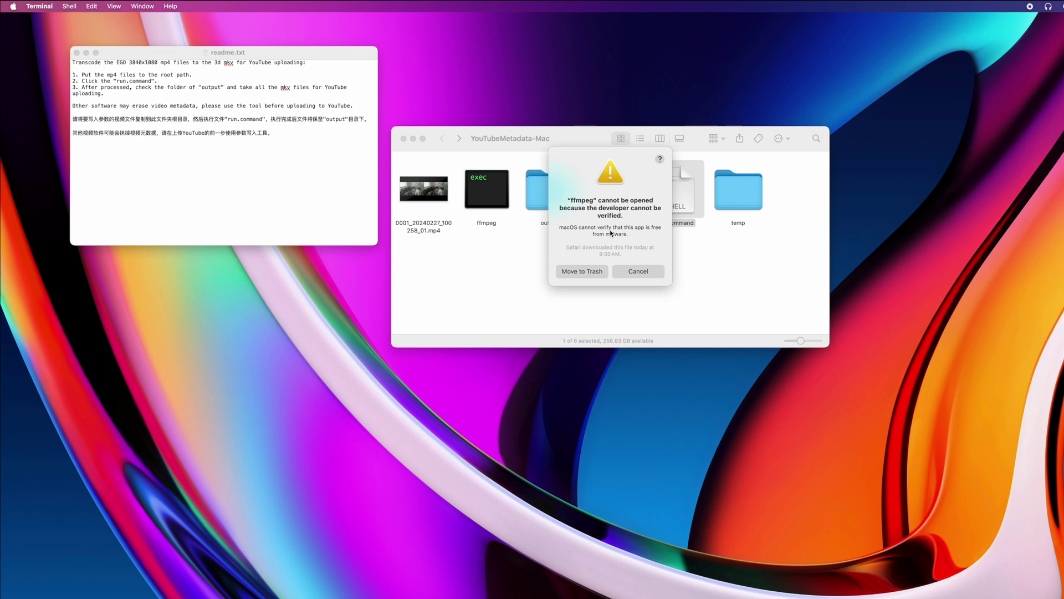
pyautogui.click(637, 272)
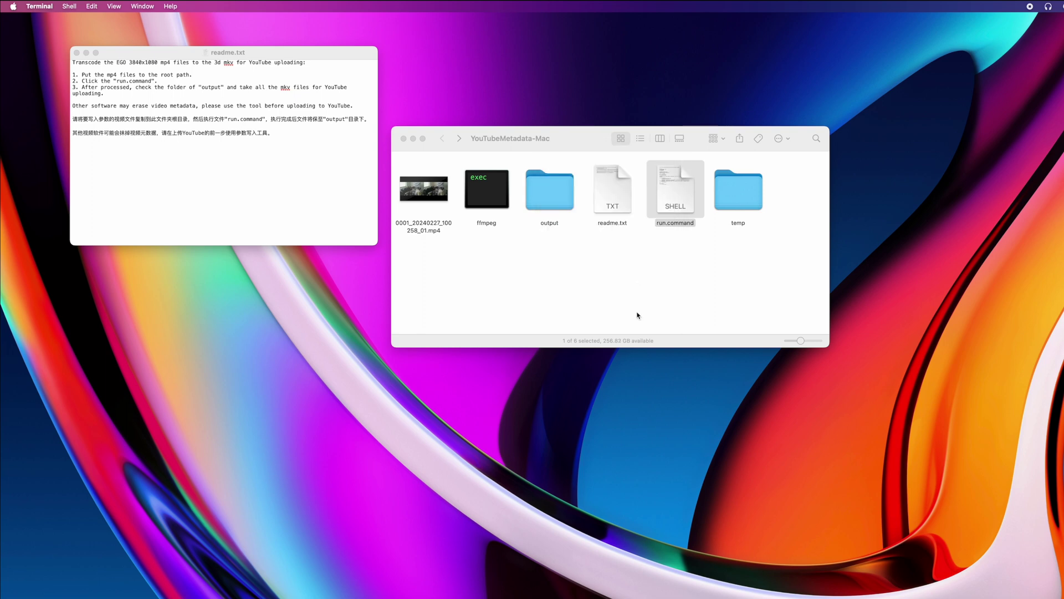
# - Relaunch run.command with Open With > Terminal from the YouTubeMetadata-Mac folder
pyautogui.click(739, 212)
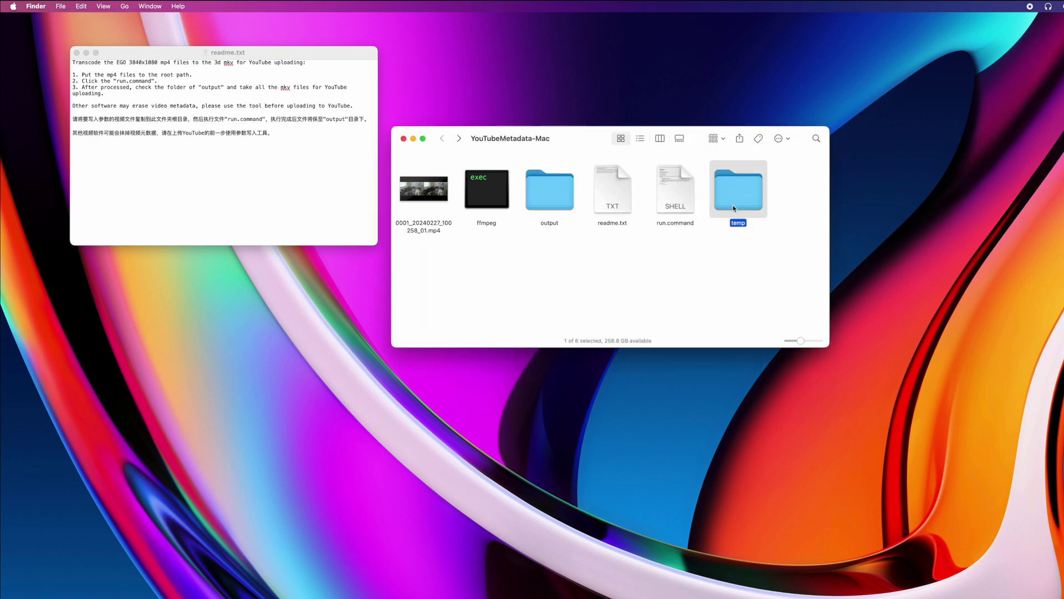
pyautogui.click(680, 198)
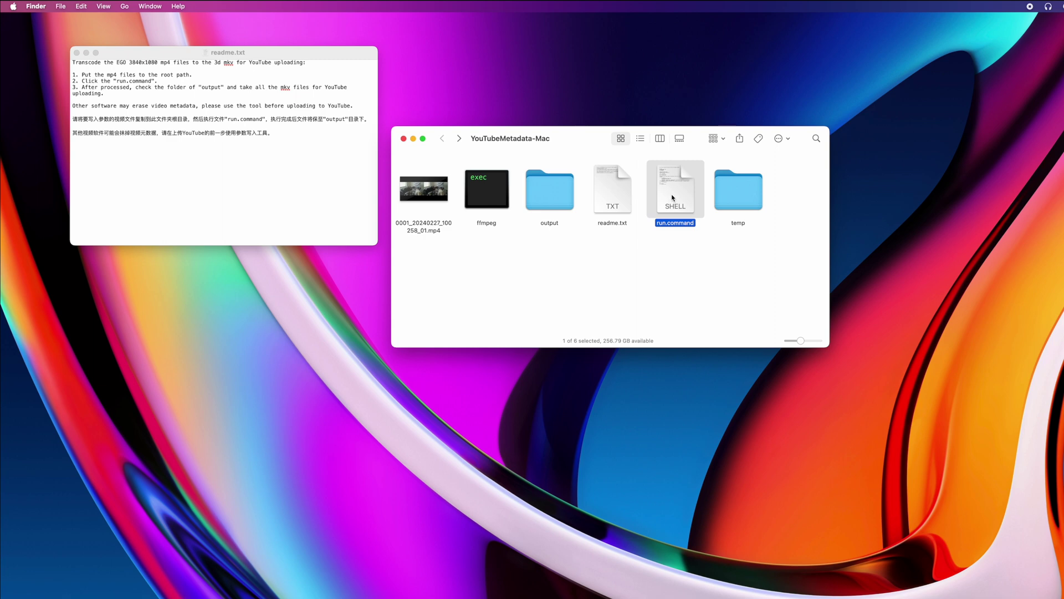
pyautogui.rightClick(672, 197)
pyautogui.moveTo(692, 216)
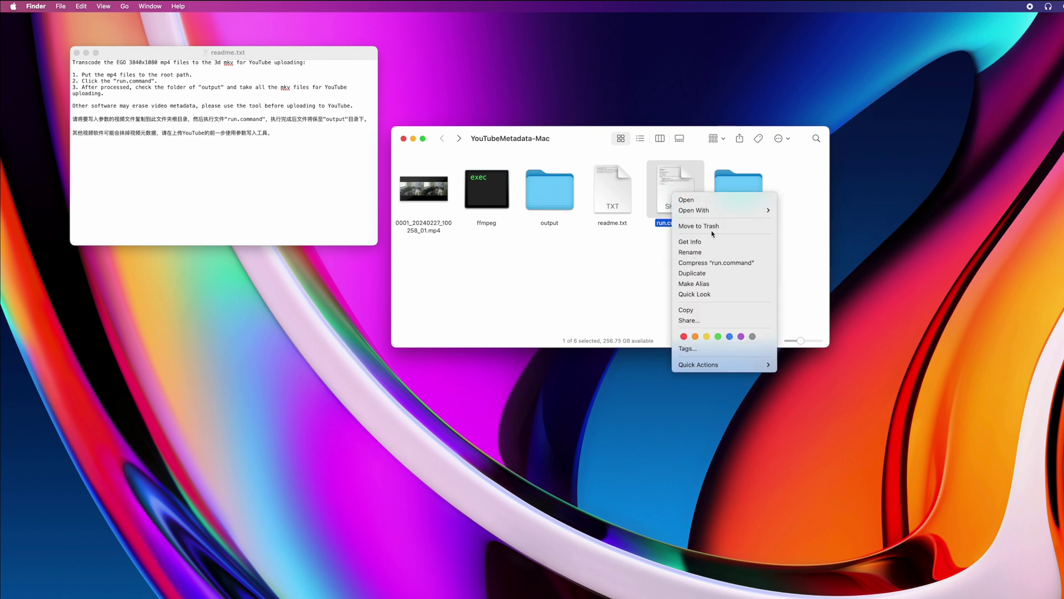
pyautogui.click(791, 216)
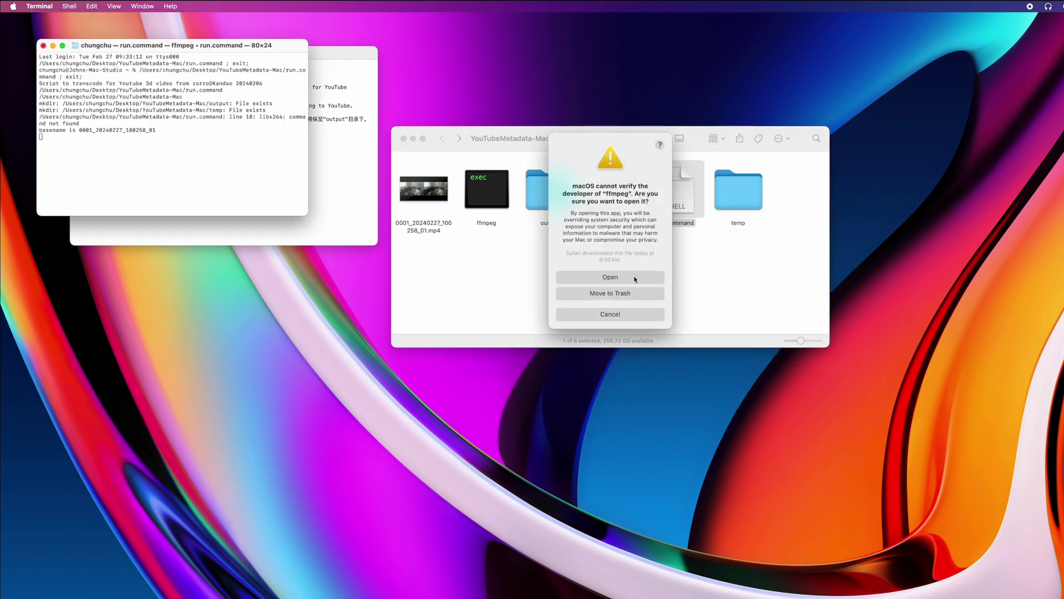
# - Allow ffmpeg to finish writing output/0001_20240227_100258_01.mkv, then close the completed Terminal session
pyautogui.click(635, 279)
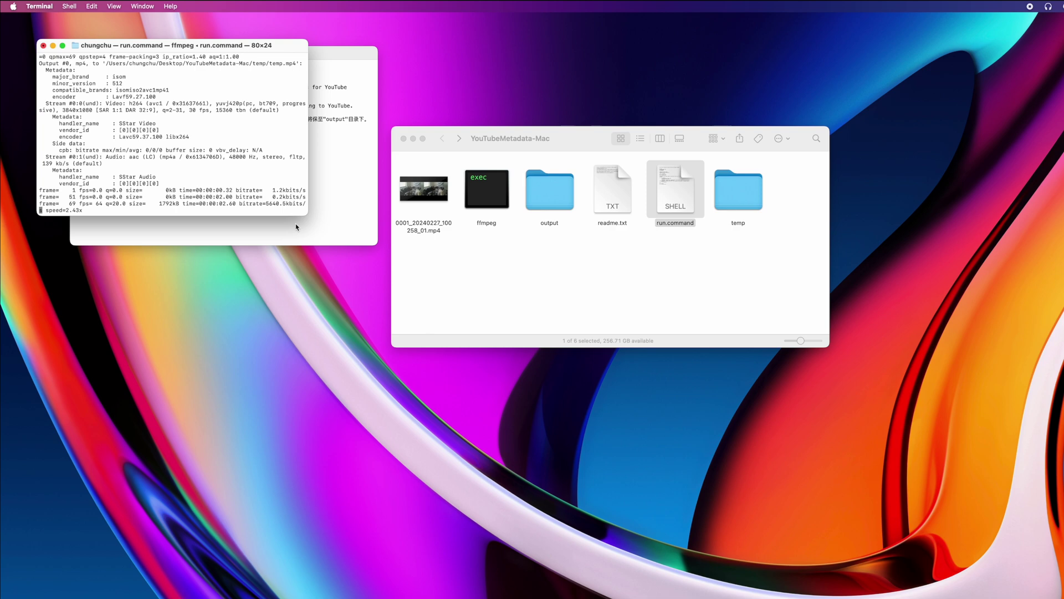
pyautogui.moveTo(309, 217); pyautogui.dragTo(379, 366)
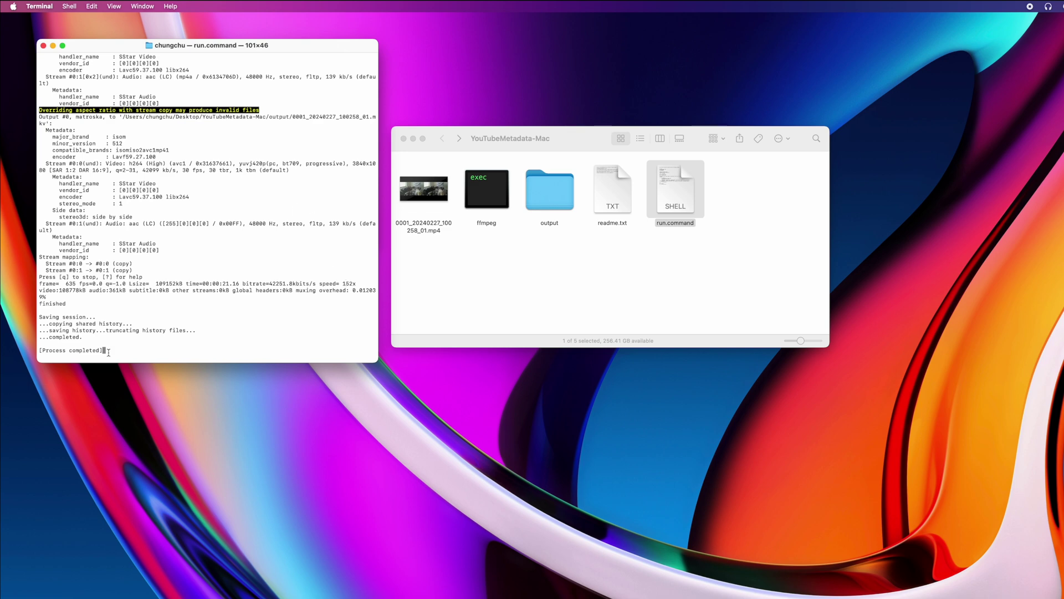
pyautogui.click(44, 46)
# - Open 0001_20240227_100258_01.mkv from the output folder in a video player via Open With
pyautogui.click(563, 195)
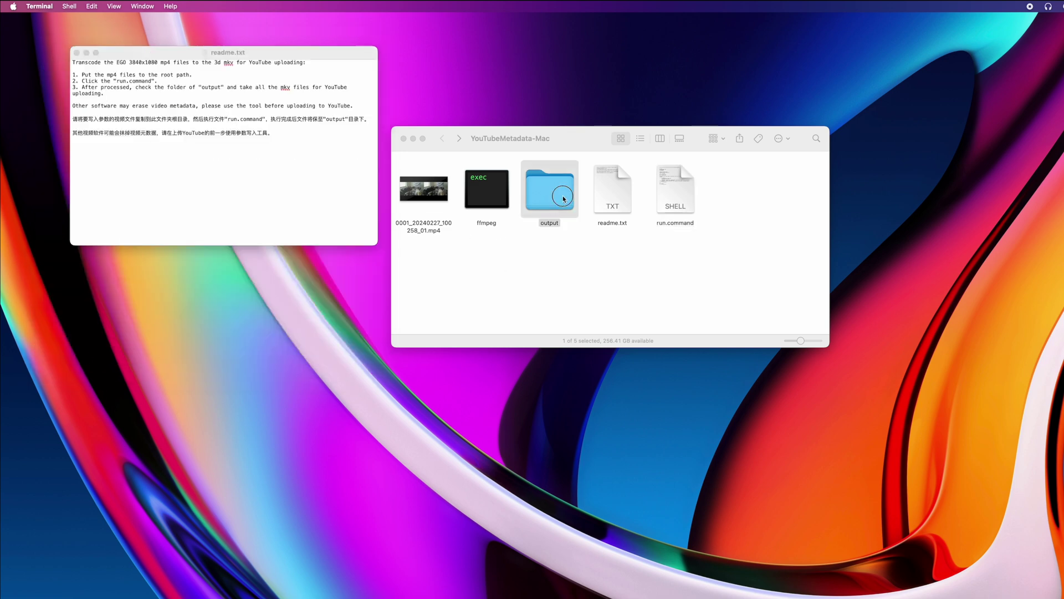
pyautogui.doubleClick(563, 197)
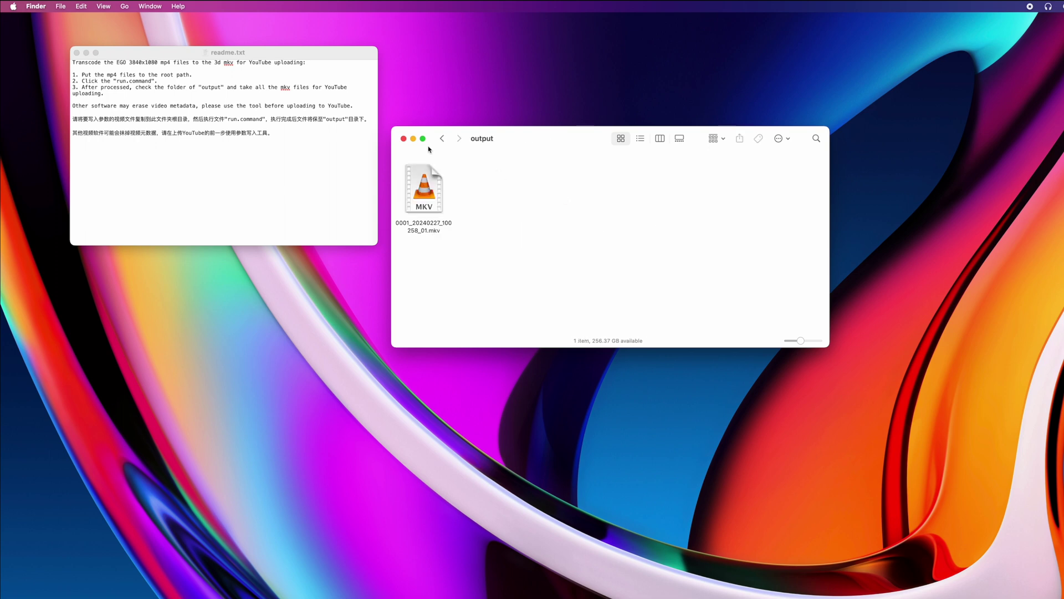
pyautogui.click(441, 139)
pyautogui.doubleClick(567, 203)
pyautogui.click(425, 228)
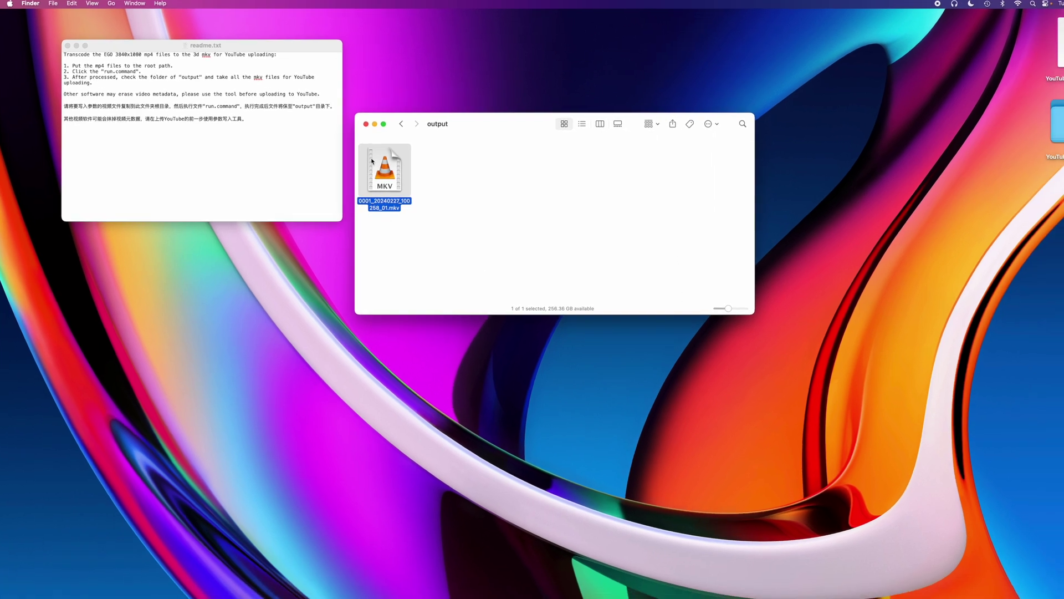
pyautogui.rightClick(419, 177)
pyautogui.moveTo(438, 195)
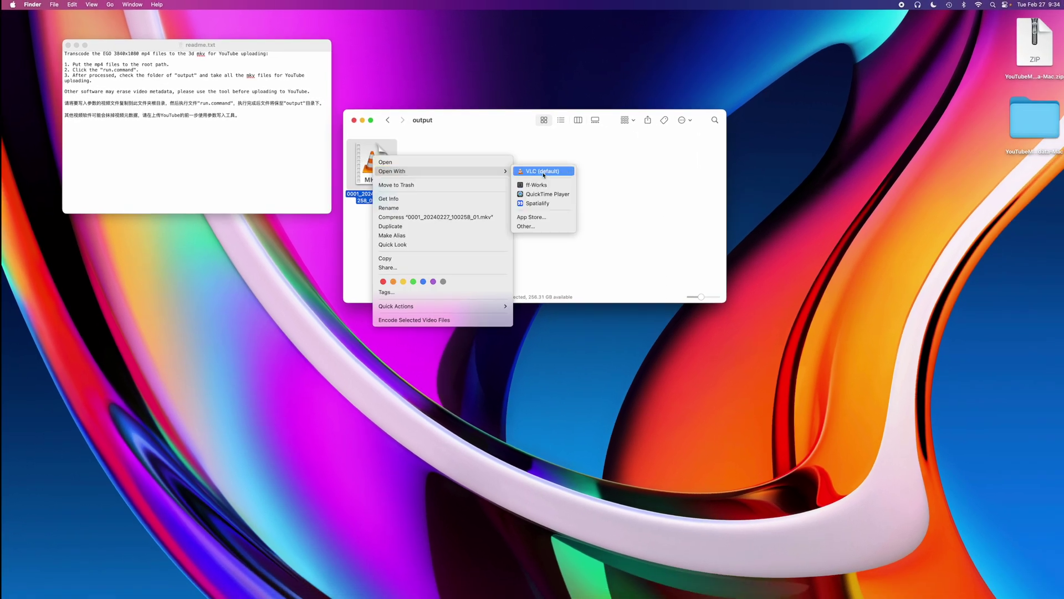
pyautogui.click(546, 194)
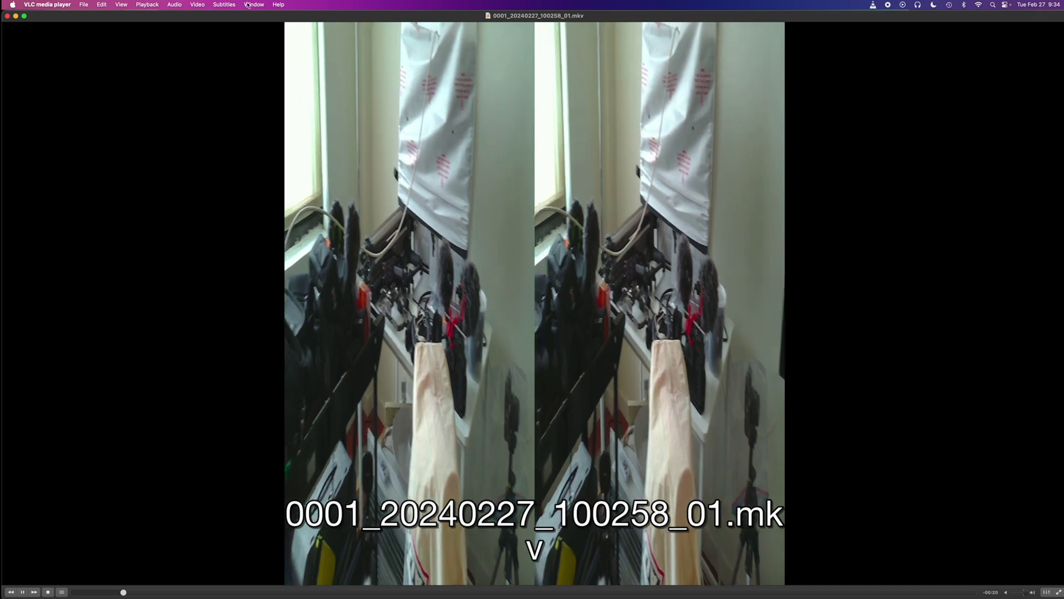
# - Watch the MKV in VLC to check its left and right views, nudging the window right
pyautogui.click(198, 4)
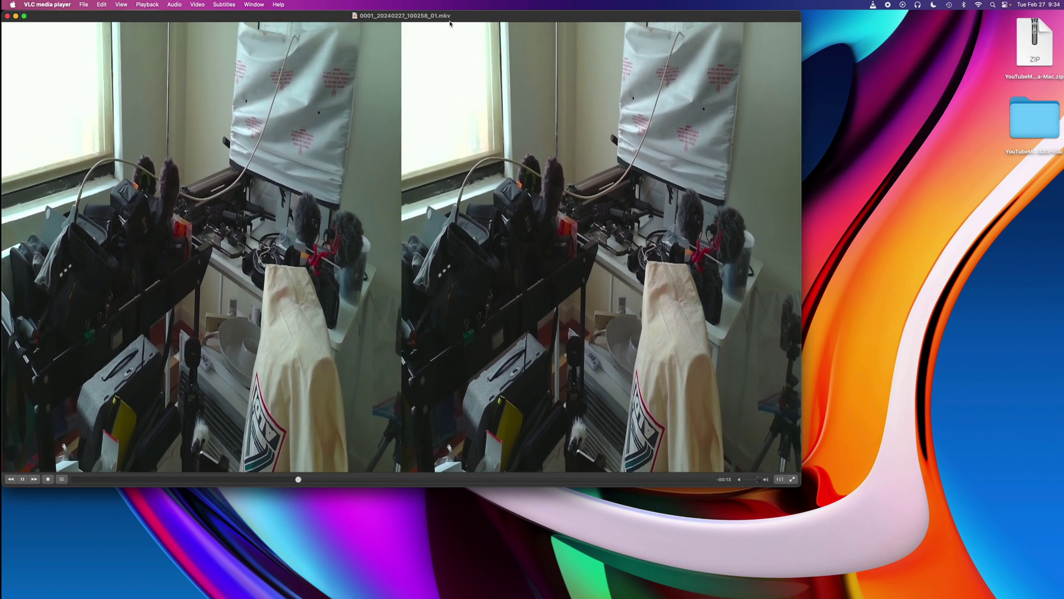
pyautogui.moveTo(450, 24); pyautogui.dragTo(481, 29)
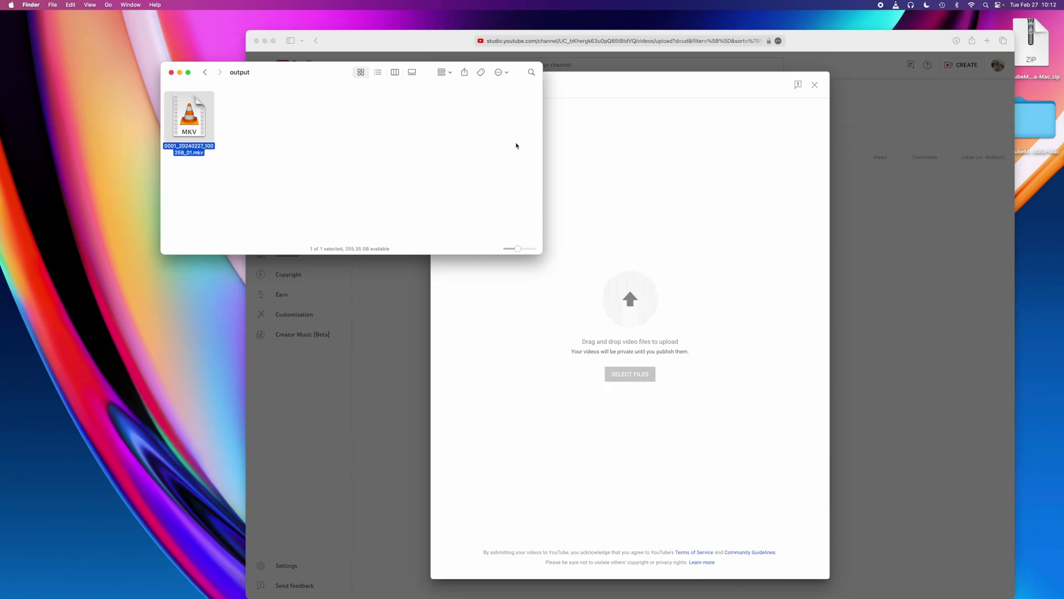
# - Upload the MKV with title prefix 'Kandao Test' and description 'Kandao Test', advancing to Monetization
pyautogui.moveTo(258, 72); pyautogui.dragTo(184, 93)
pyautogui.click(425, 338)
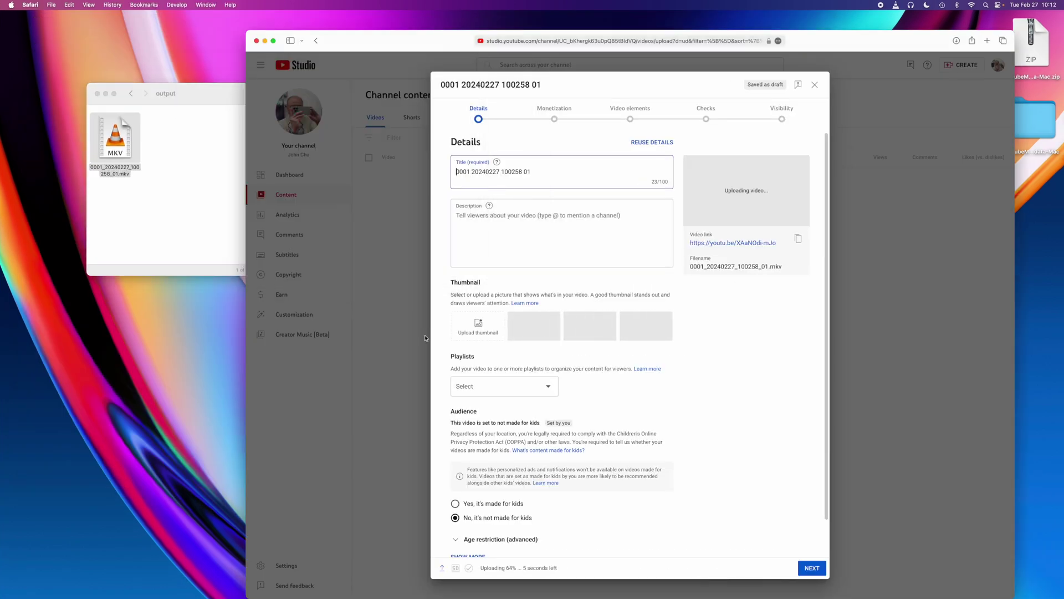
pyautogui.write('Kandao Te')
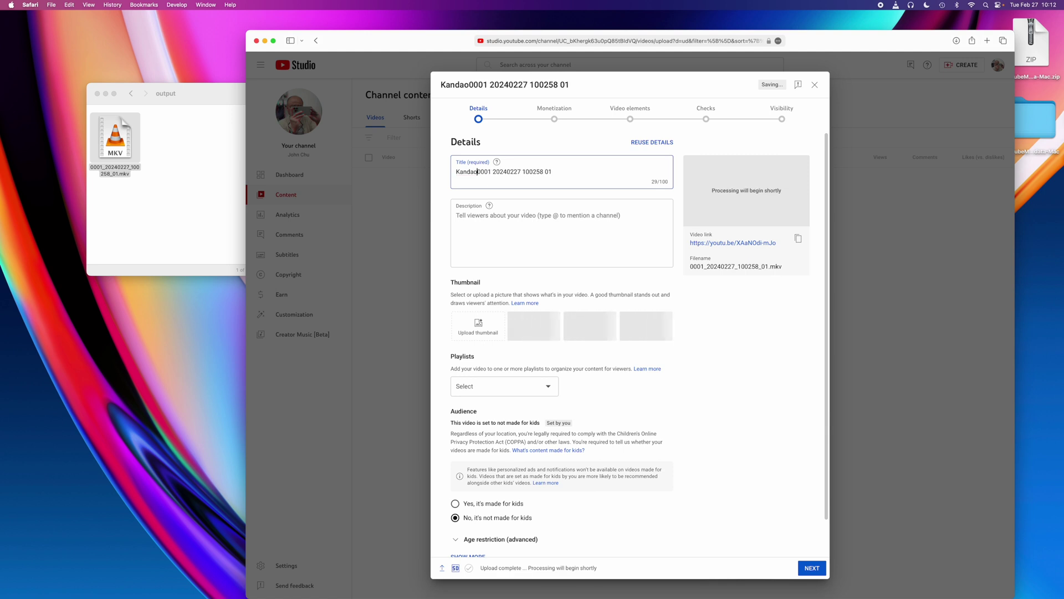
pyautogui.write('st')
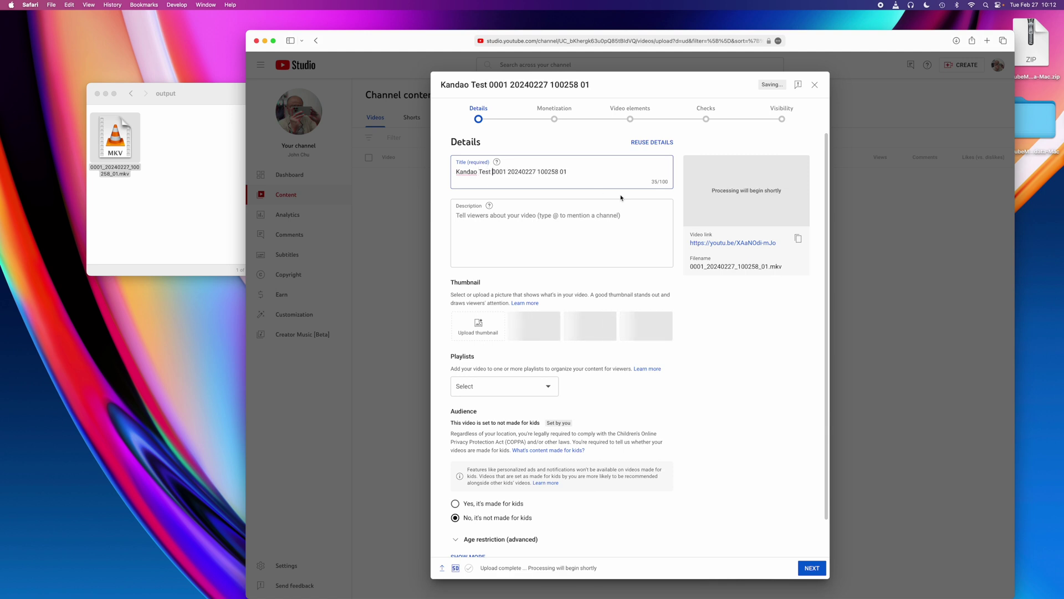
pyautogui.click(473, 214)
pyautogui.write('Kandao Test')
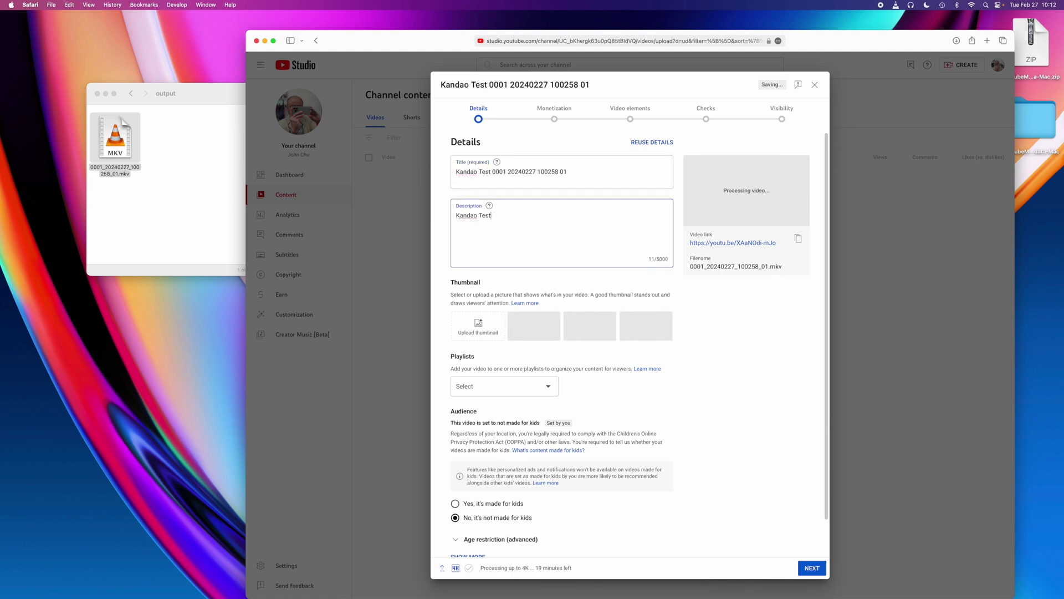
pyautogui.click(811, 568)
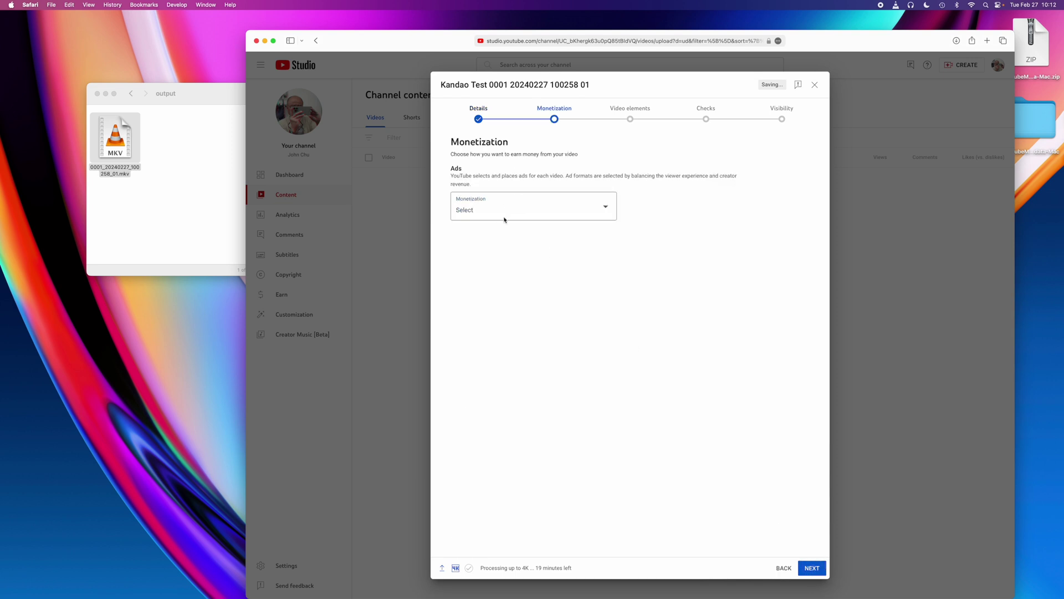
pyautogui.click(480, 221)
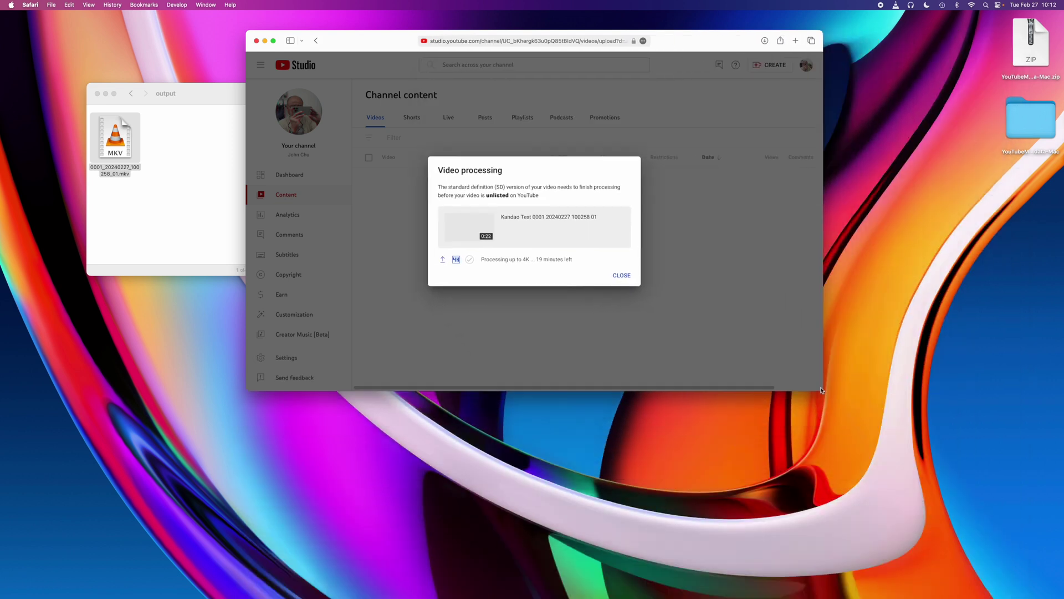
# - Switch the uploaded video's 3D output from 2D to red-cyan Anaglyph and pause playback
pyautogui.click(621, 275)
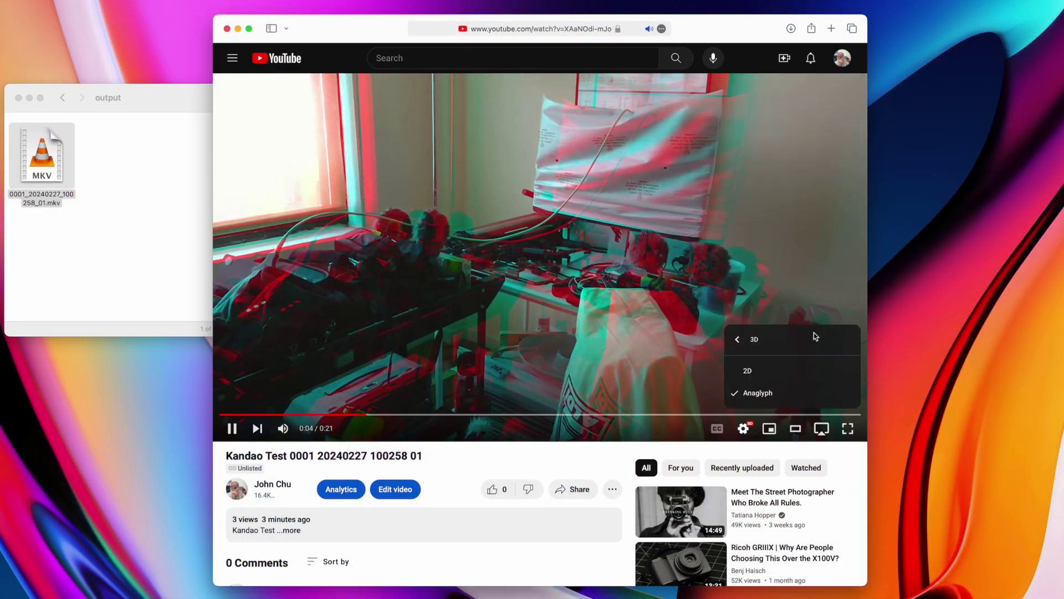
pyautogui.click(787, 370)
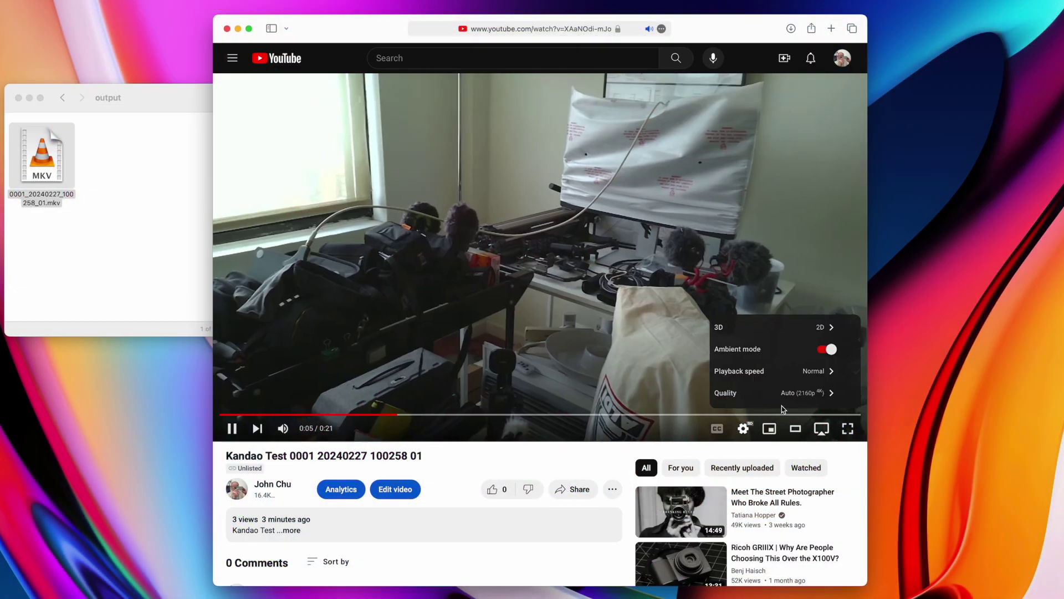
pyautogui.click(824, 332)
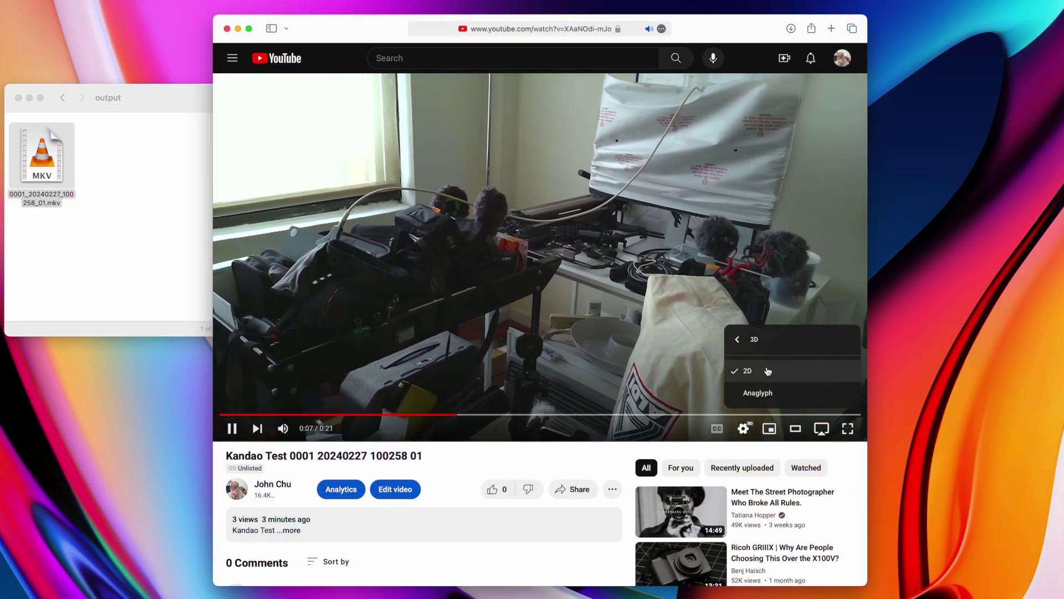
pyautogui.click(766, 392)
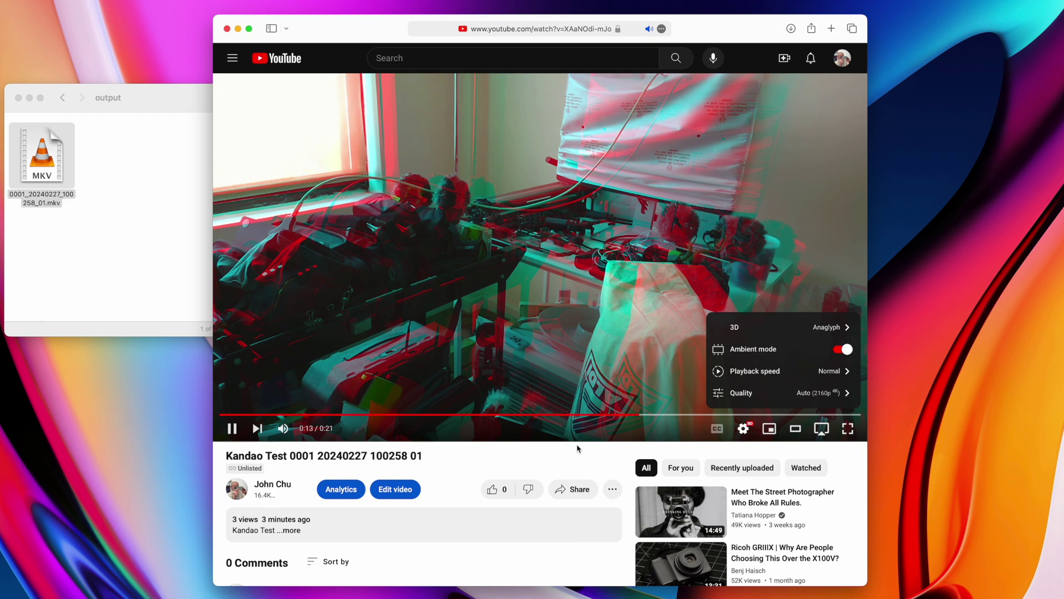
pyautogui.click(743, 428)
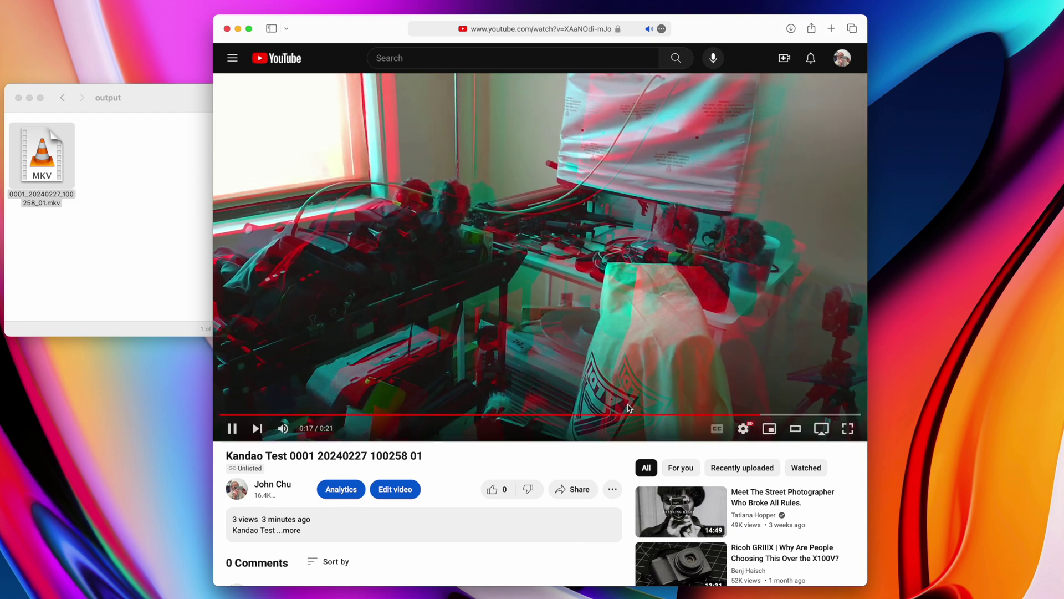
pyautogui.click(233, 428)
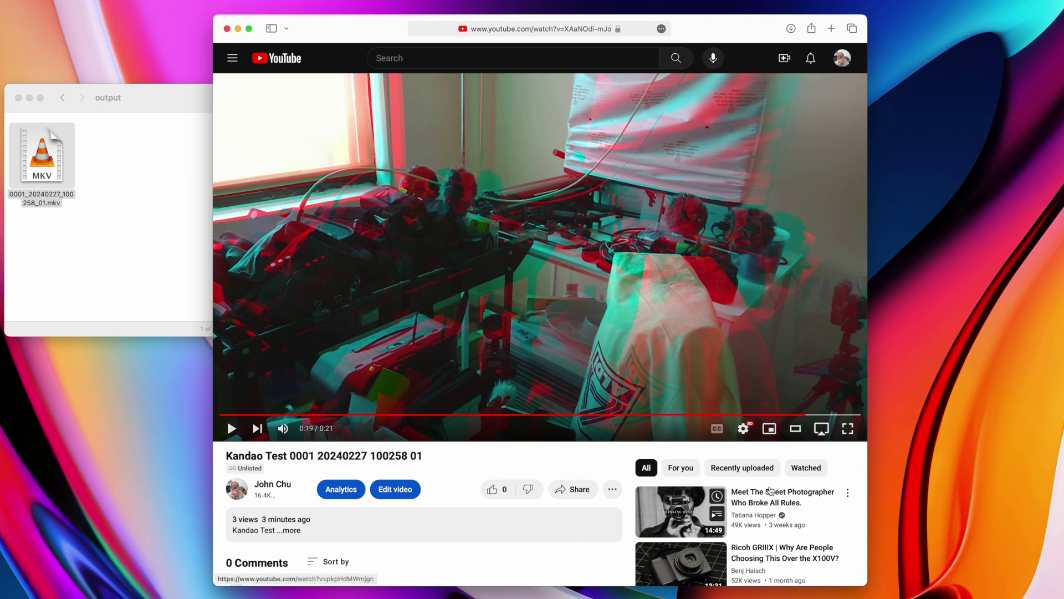